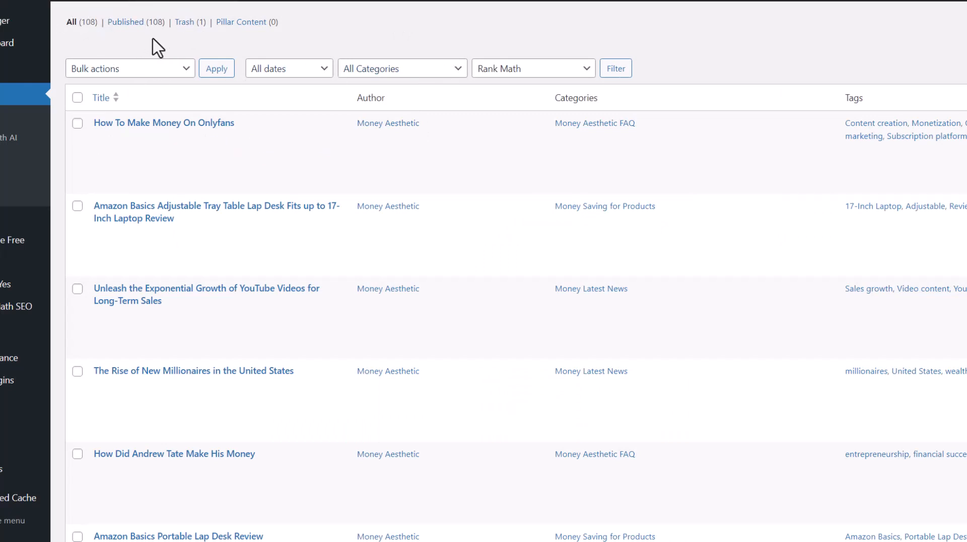
Step: Open the post "How To Make Money On Onlyfans" and examine its Rank Math SEO analysis
{"action": "left_click", "coordinate": [190, 123]}
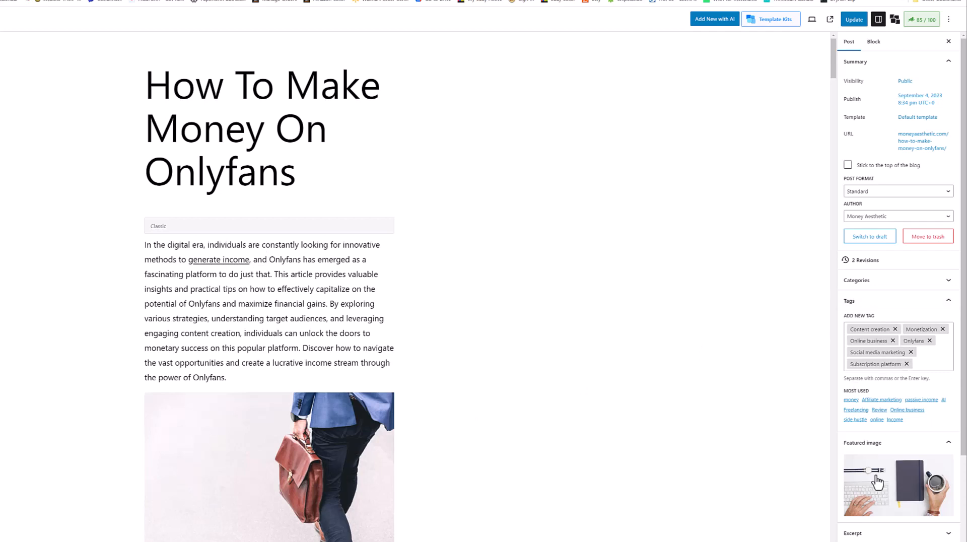
{"action": "mouse_move", "coordinate": [889, 486]}
{"action": "left_click", "coordinate": [931, 21]}
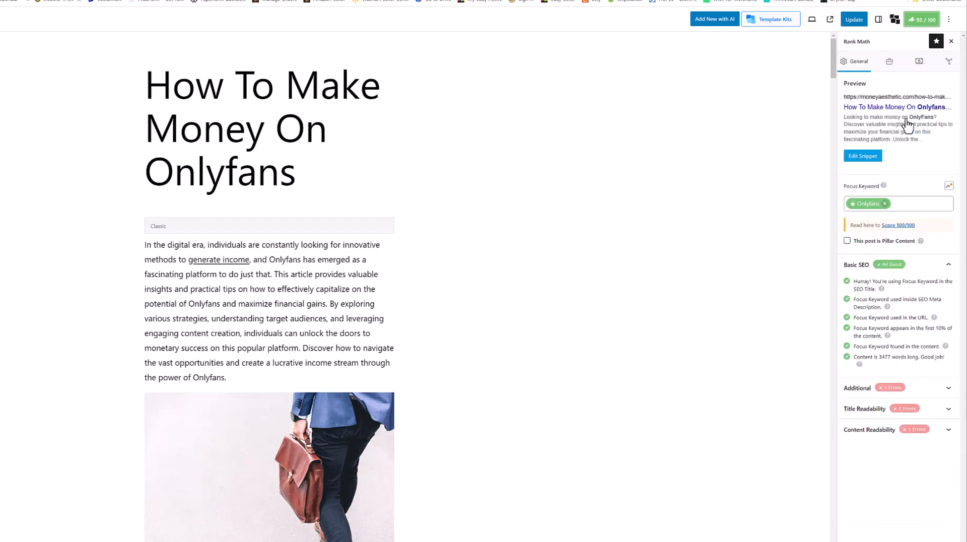
{"action": "double_click", "coordinate": [254, 166]}
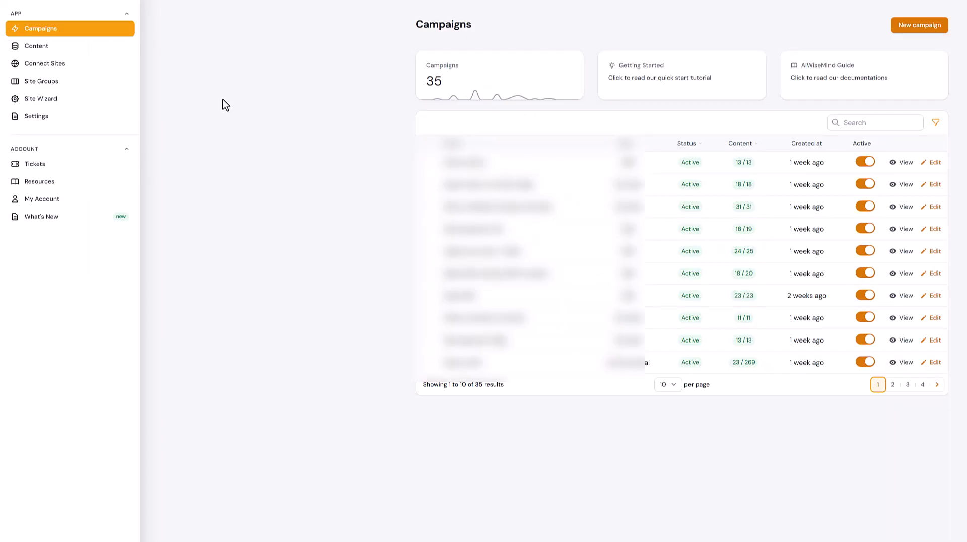
Step: Switch to AIWiseMind and review the API integration settings and the list of connected WordPress sites
{"action": "left_click", "coordinate": [42, 117]}
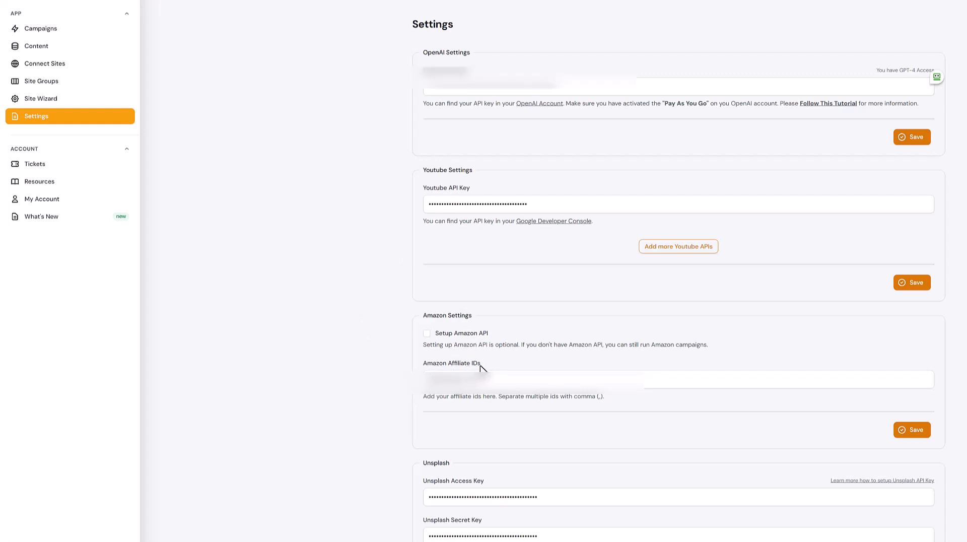
{"action": "scroll", "coordinate": [347, 356], "scroll_direction": "down", "scroll_amount": 5}
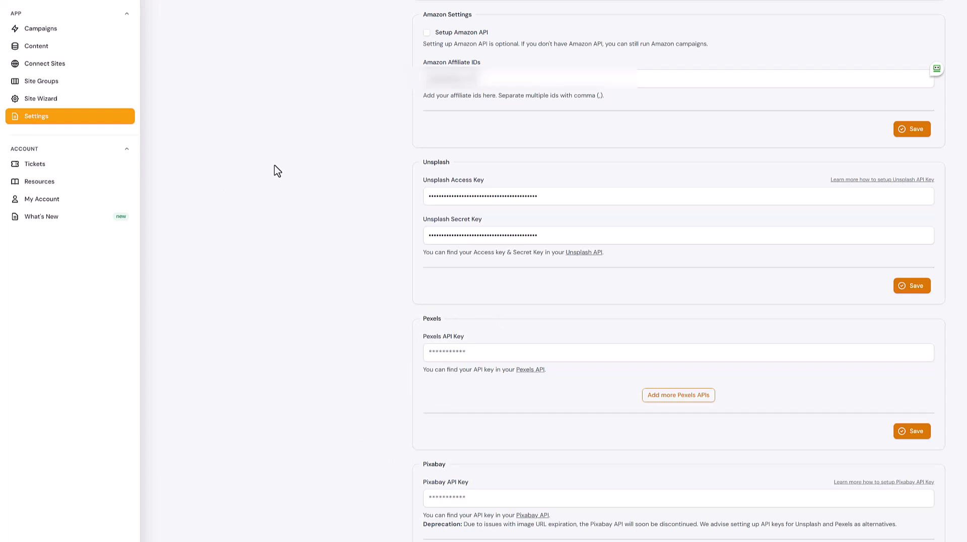
{"action": "left_click", "coordinate": [52, 67]}
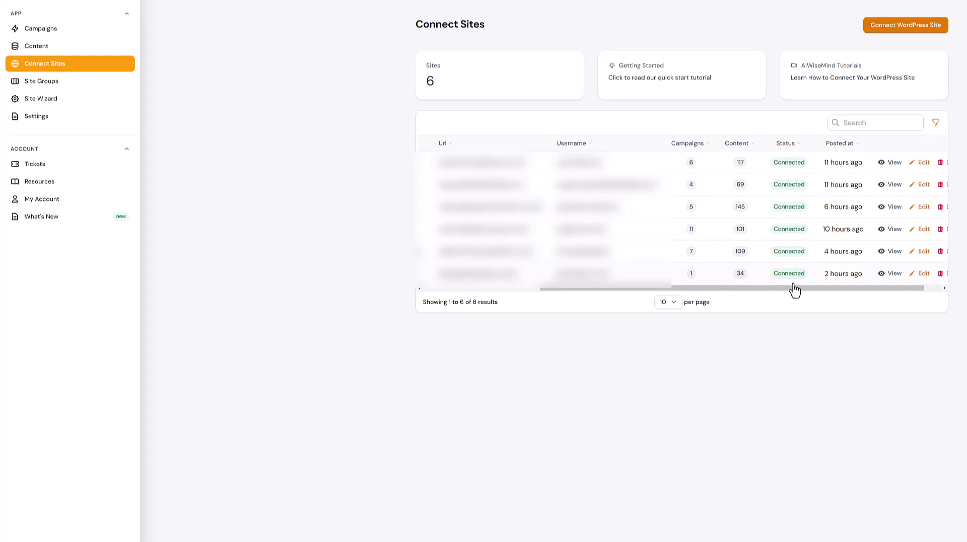
Step: Open a new Site Wizard setup form and examine its site details, cleanup, page, plugin, author and category options
{"action": "left_click", "coordinate": [58, 105]}
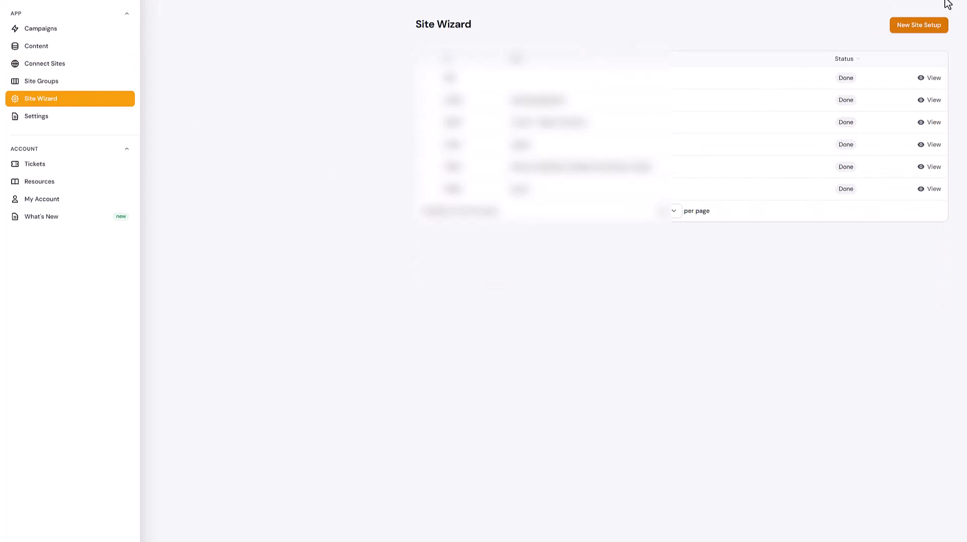
{"action": "left_click", "coordinate": [921, 35]}
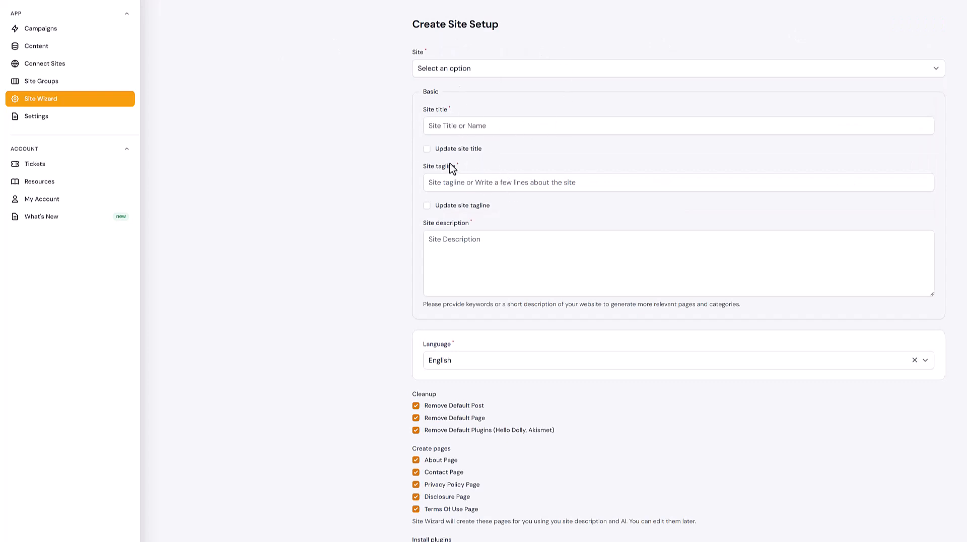
{"action": "scroll", "coordinate": [384, 278], "scroll_direction": "down", "scroll_amount": 2}
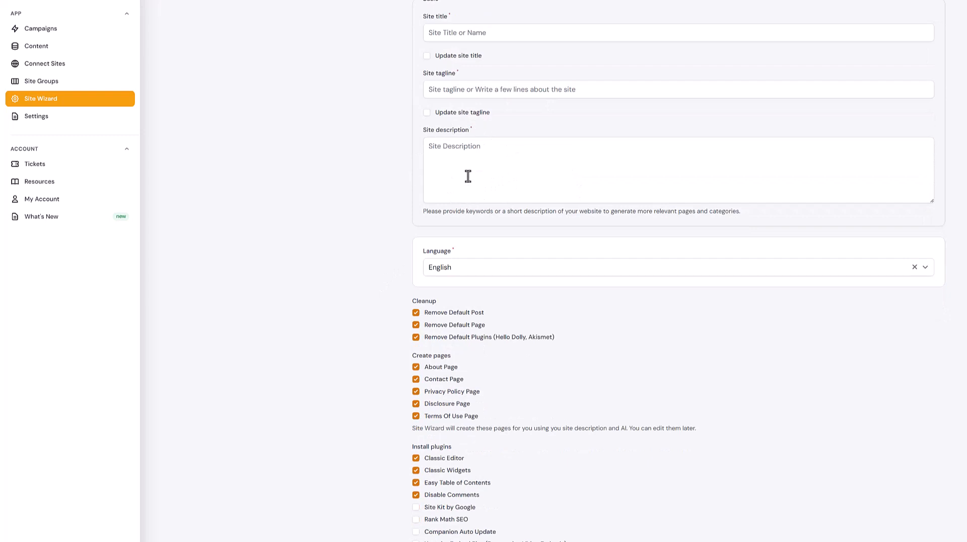
{"action": "scroll", "coordinate": [340, 219], "scroll_direction": "down", "scroll_amount": 3}
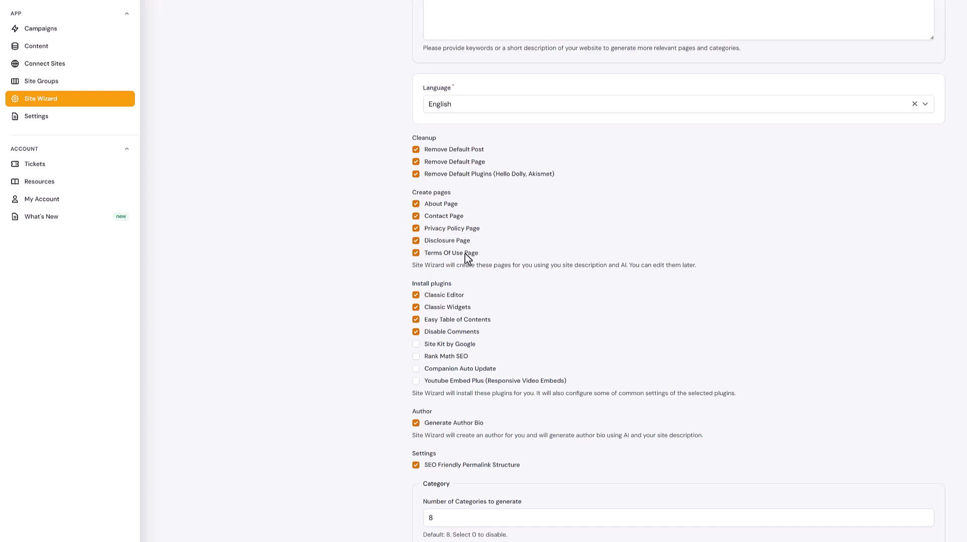
{"action": "scroll", "coordinate": [337, 277], "scroll_direction": "up", "scroll_amount": 2}
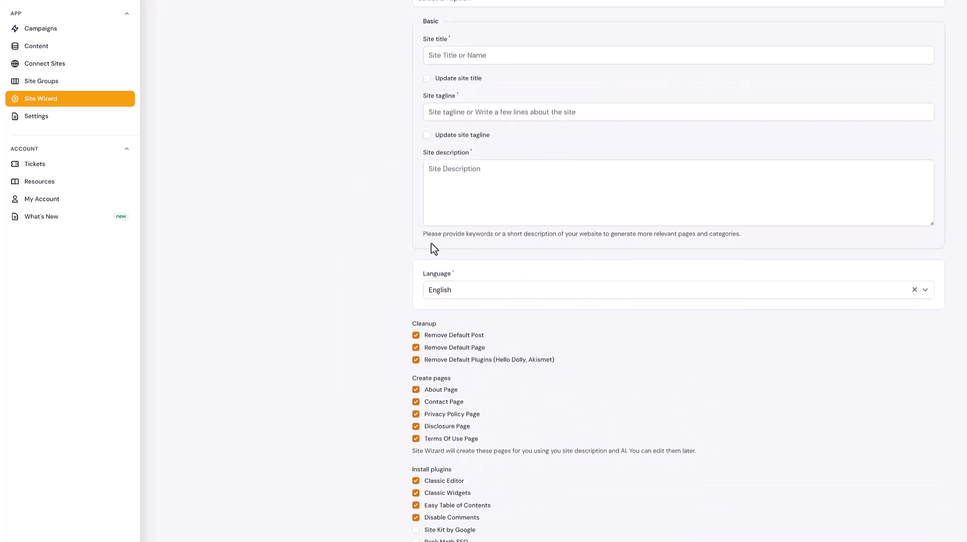
{"action": "scroll", "coordinate": [455, 427], "scroll_direction": "down", "scroll_amount": 4}
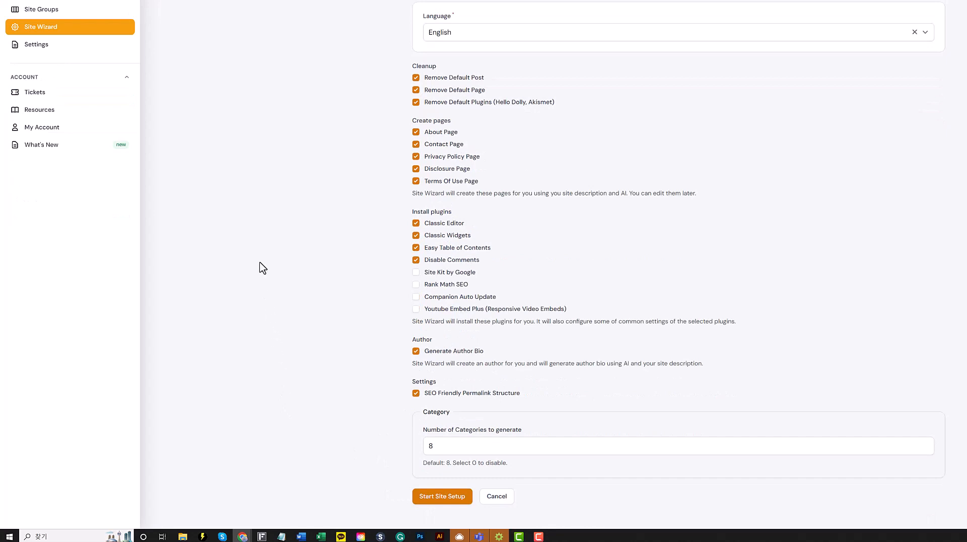
{"action": "scroll", "coordinate": [237, 104], "scroll_direction": "up", "scroll_amount": 5}
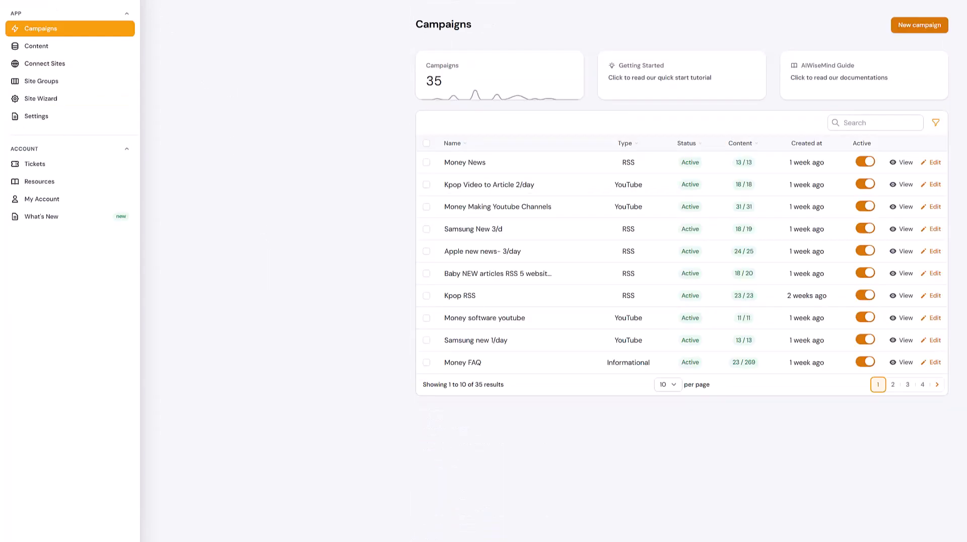
Step: Start a new campaign and look through Google's results for "money" down to the related searches
{"action": "left_click", "coordinate": [921, 26]}
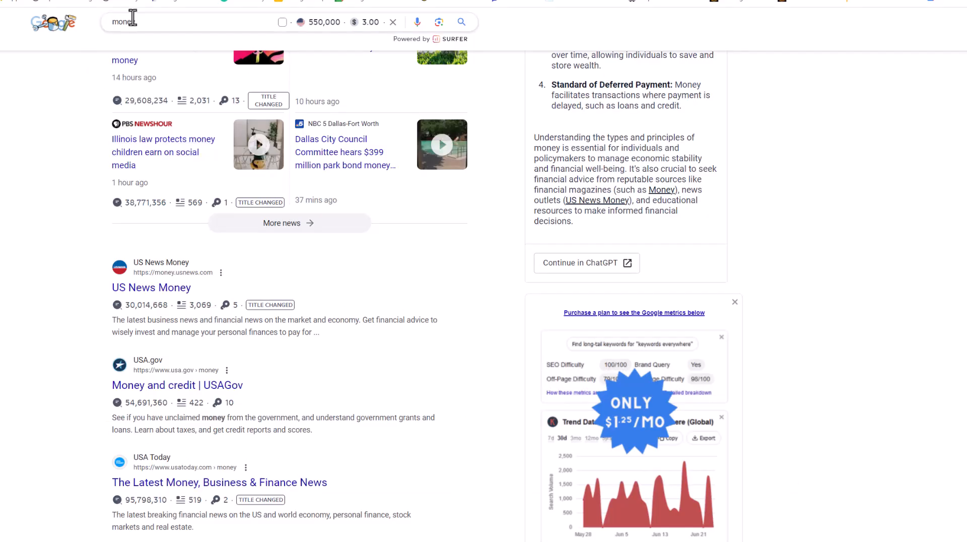
{"action": "scroll", "coordinate": [11, 324], "scroll_direction": "down", "scroll_amount": 10}
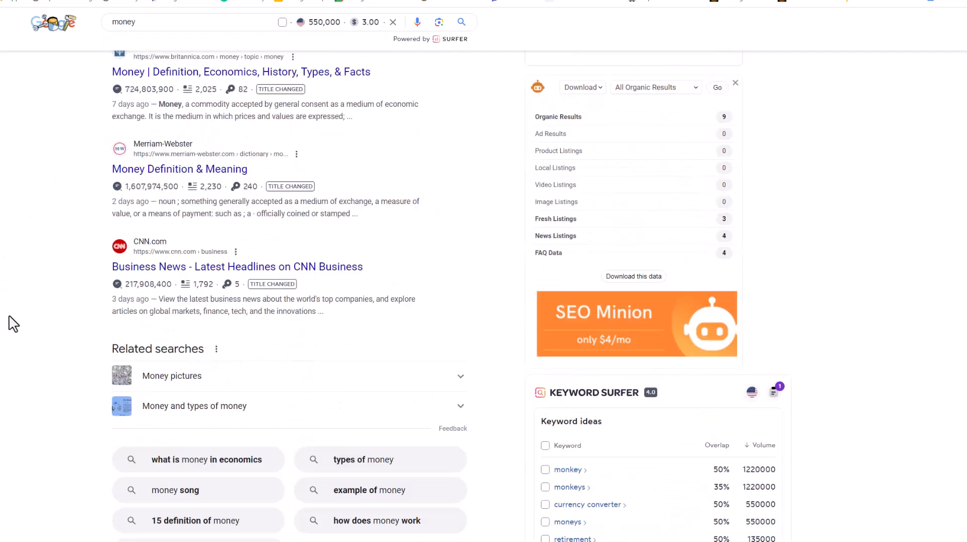
{"action": "scroll", "coordinate": [12, 323], "scroll_direction": "down", "scroll_amount": 3}
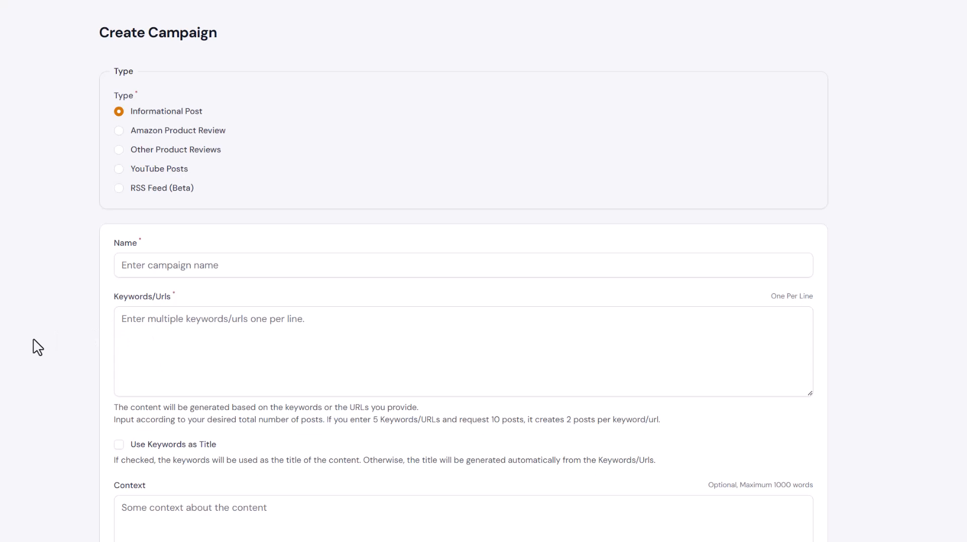
Step: Turn off the Visit Official Website link anchor button in the campaign's affiliate link options
{"action": "scroll", "coordinate": [40, 340], "scroll_direction": "down", "scroll_amount": 7}
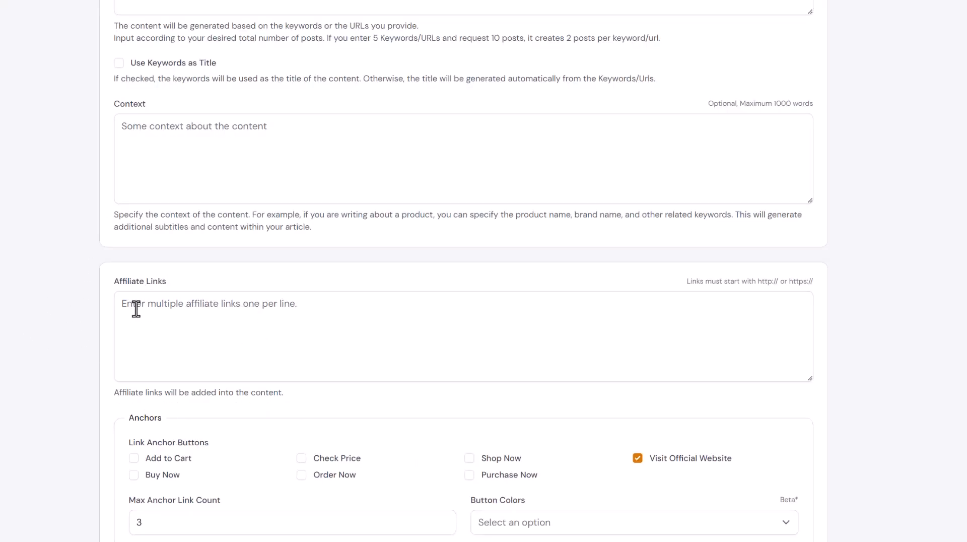
{"action": "scroll", "coordinate": [885, 422], "scroll_direction": "down", "scroll_amount": 2}
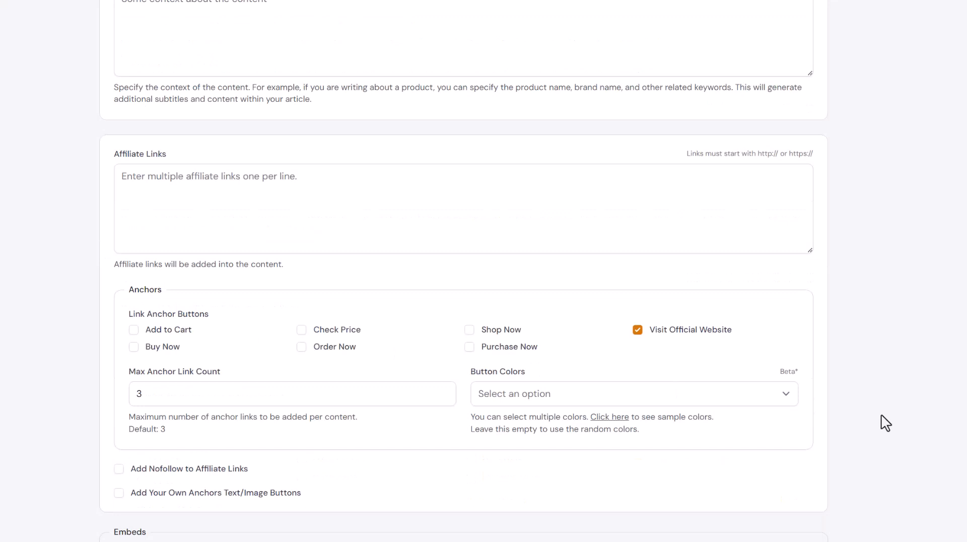
{"action": "left_click", "coordinate": [693, 326]}
Step: Enable adding your own anchor text/image buttons and clear all the prefilled custom link anchors
{"action": "scroll", "coordinate": [462, 271], "scroll_direction": "down", "scroll_amount": 2}
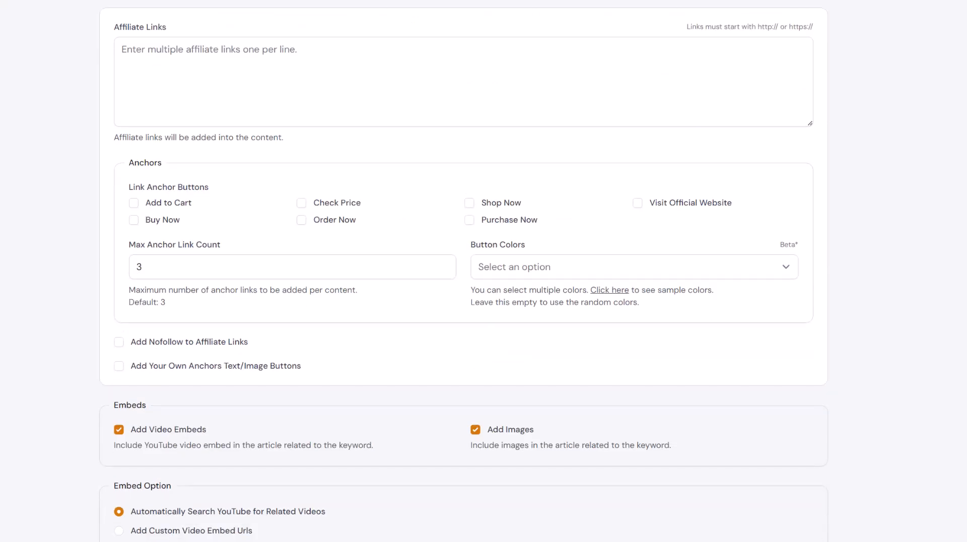
{"action": "left_click", "coordinate": [118, 366]}
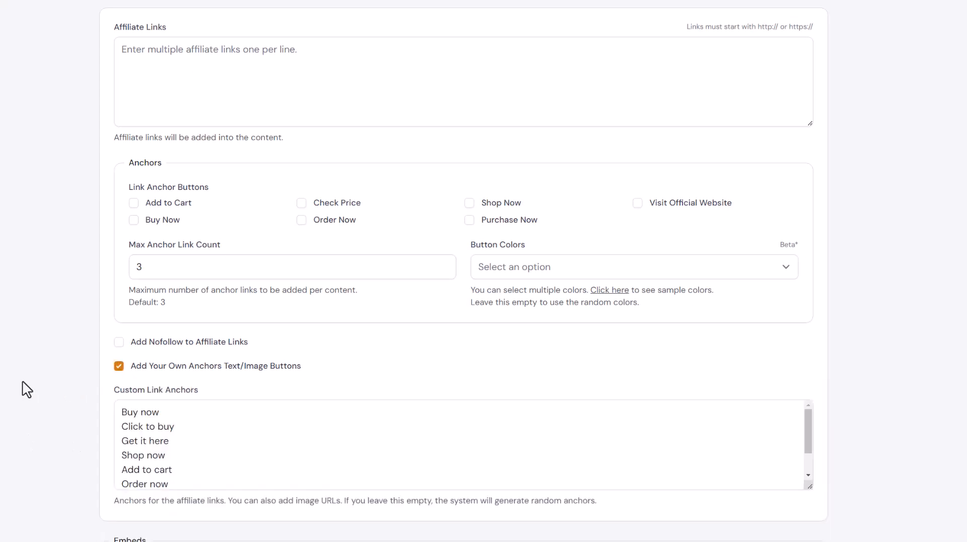
{"action": "left_click", "coordinate": [229, 415]}
{"action": "key", "text": "ctrl+a"}
{"action": "key", "text": "BackSpace"}
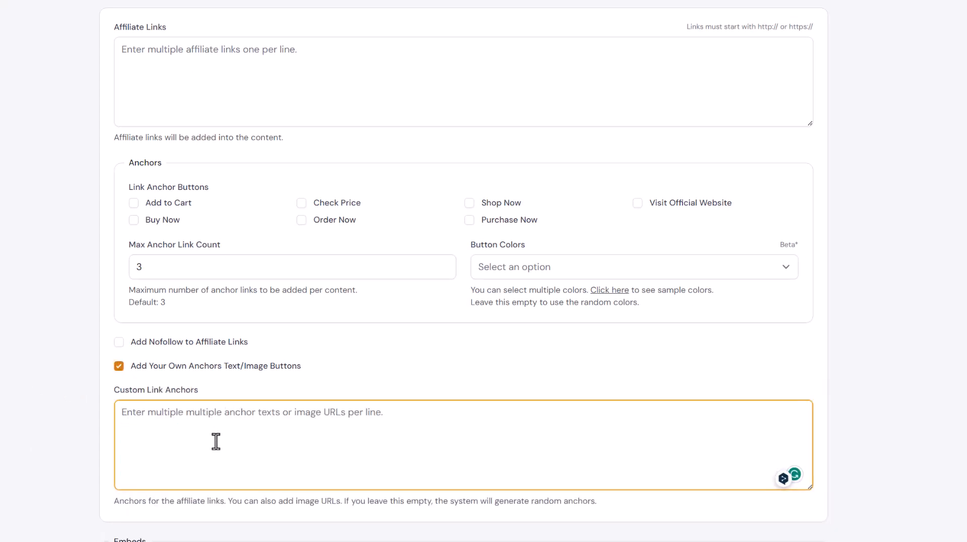
Step: Check the GPT Model choices and set the GPT model for outline generation to GPT 4 (produces superior outline, costs more)
{"action": "scroll", "coordinate": [180, 287], "scroll_direction": "down", "scroll_amount": 6}
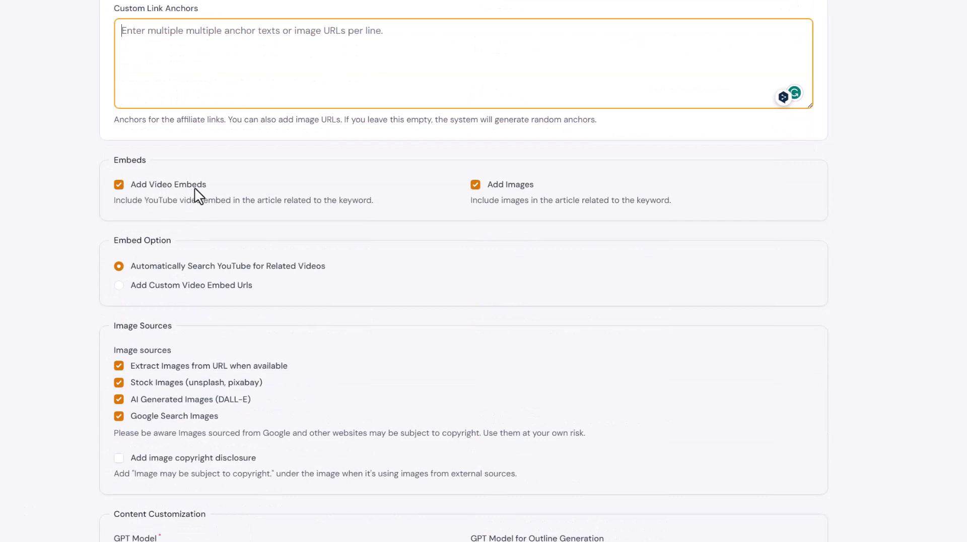
{"action": "scroll", "coordinate": [15, 341], "scroll_direction": "down", "scroll_amount": 3}
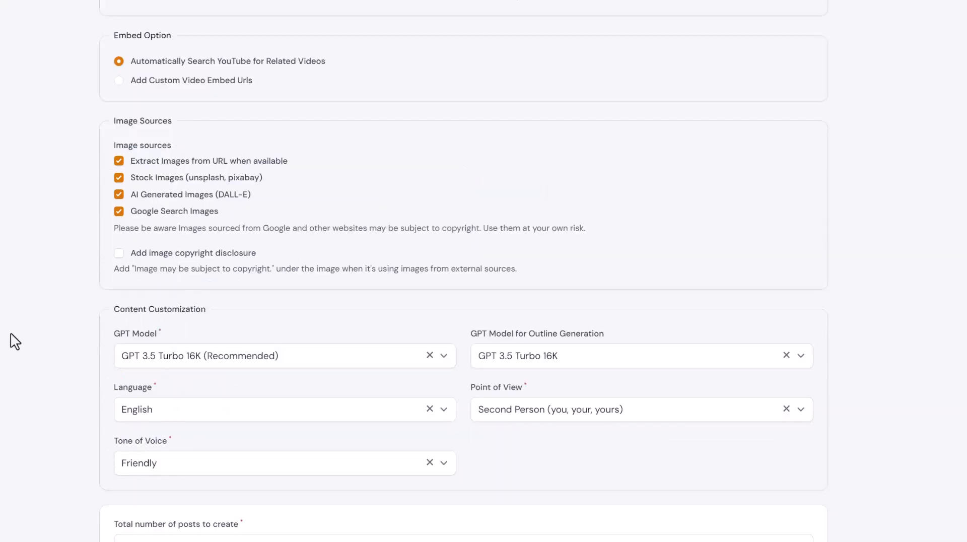
{"action": "left_click", "coordinate": [170, 359]}
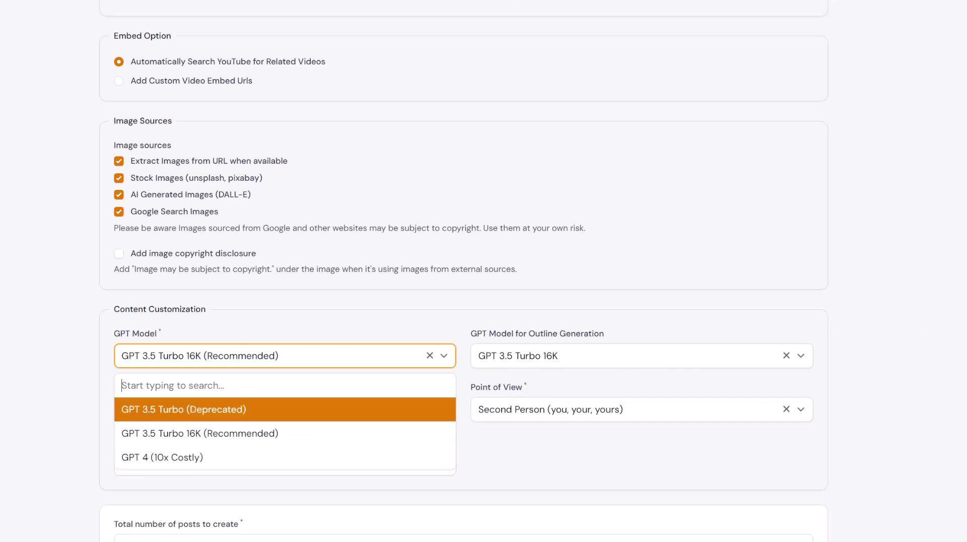
{"action": "left_click", "coordinate": [821, 340]}
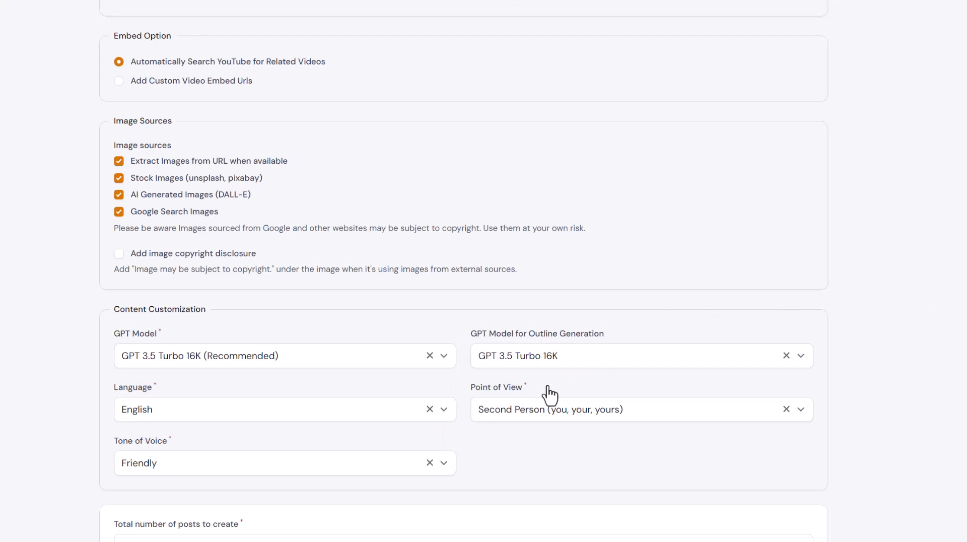
{"action": "left_click", "coordinate": [548, 356]}
{"action": "left_click", "coordinate": [533, 434]}
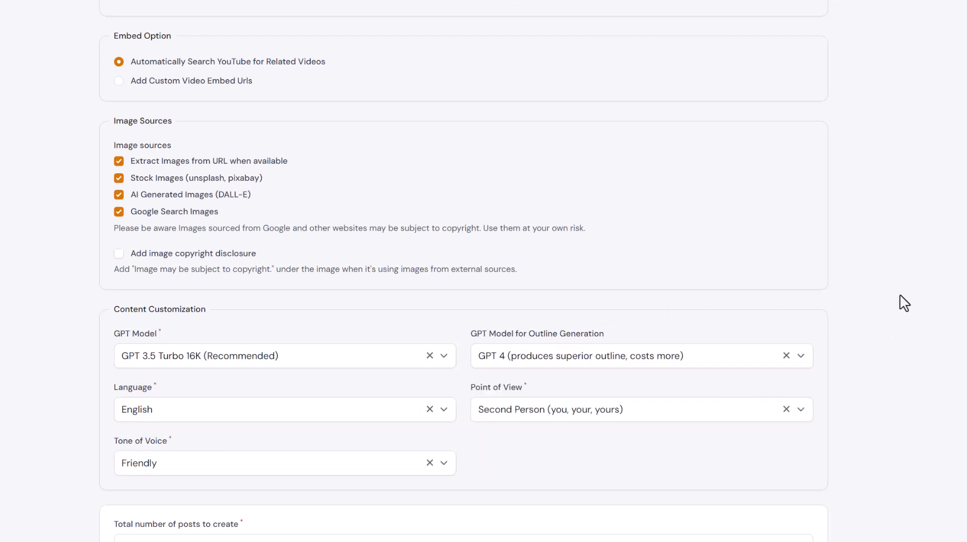
Step: Look through the available choices for the campaign's language, point of view and tone of voice
{"action": "scroll", "coordinate": [904, 302], "scroll_direction": "down", "scroll_amount": 2}
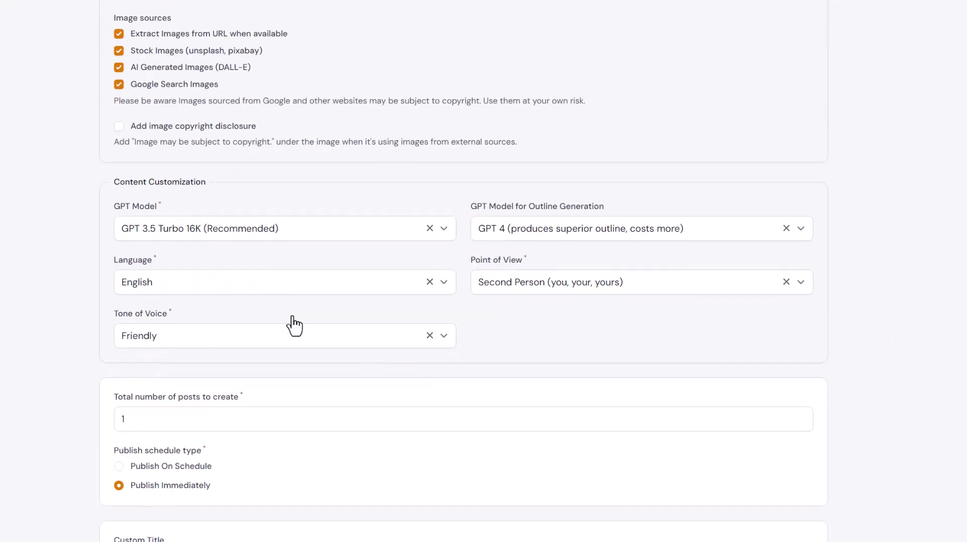
{"action": "left_click", "coordinate": [220, 297]}
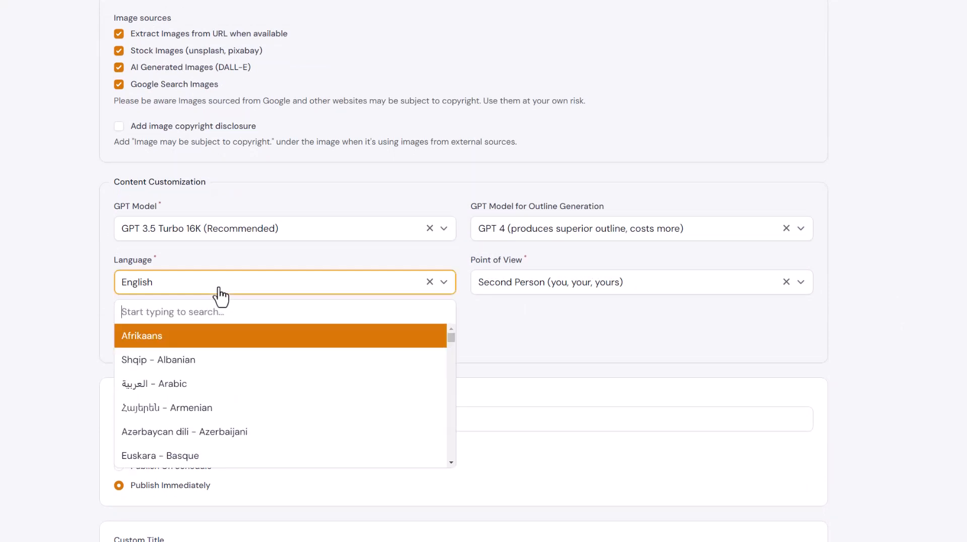
{"action": "left_click", "coordinate": [6, 306]}
{"action": "left_click", "coordinate": [620, 289]}
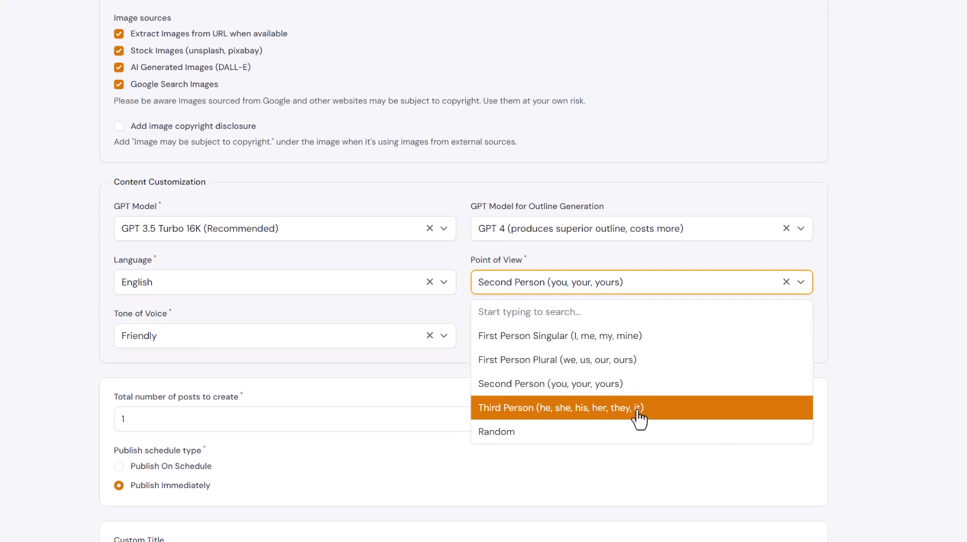
{"action": "left_click", "coordinate": [920, 354]}
{"action": "left_click", "coordinate": [246, 336]}
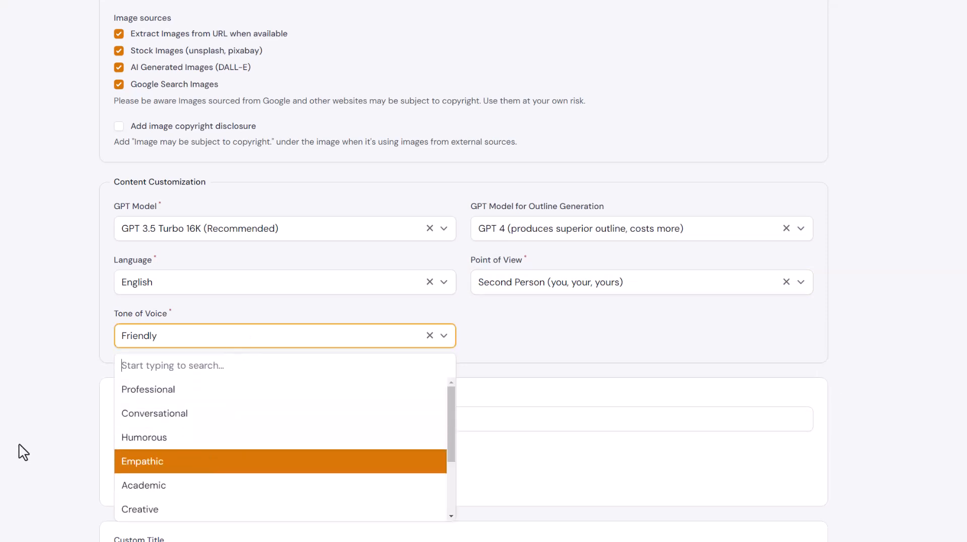
{"action": "left_click", "coordinate": [12, 412]}
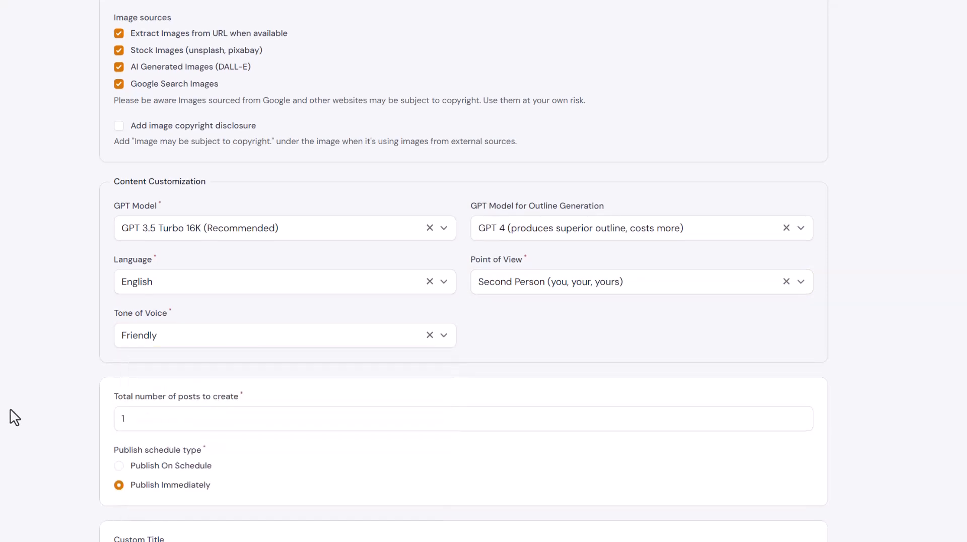
Step: Set the total number of posts to create to 2000 and the publish schedule type to Publish On Schedule
{"action": "double_click", "coordinate": [132, 420]}
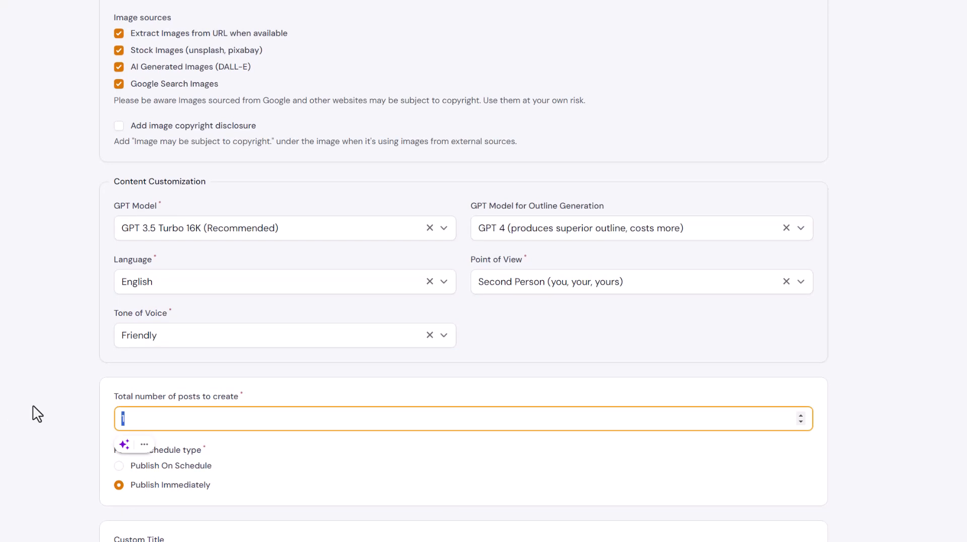
{"action": "type", "text": "200"}
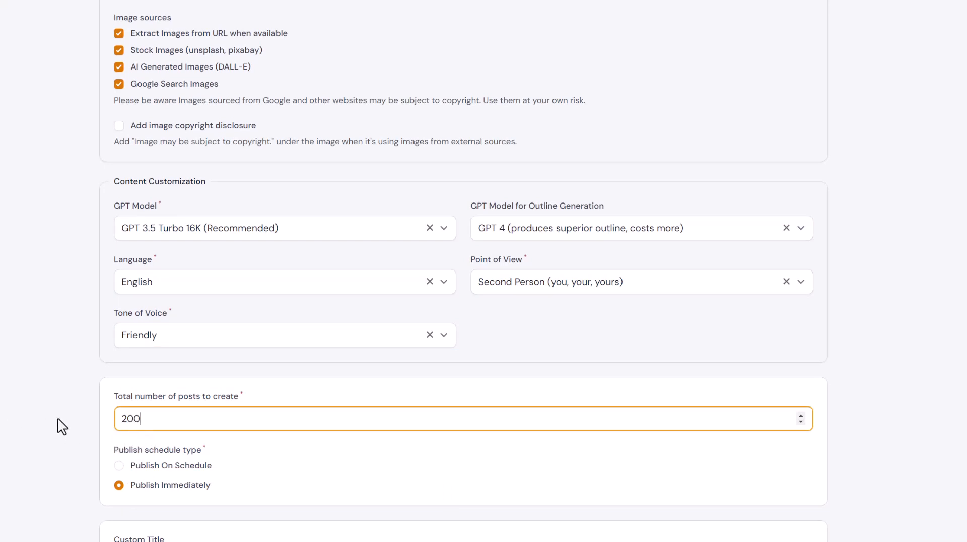
{"action": "type", "text": "0"}
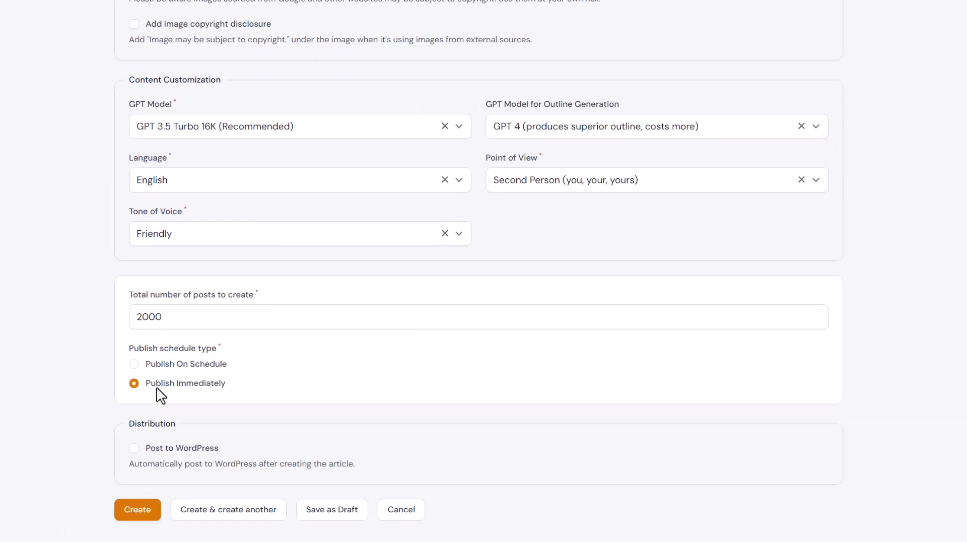
{"action": "left_click", "coordinate": [132, 364]}
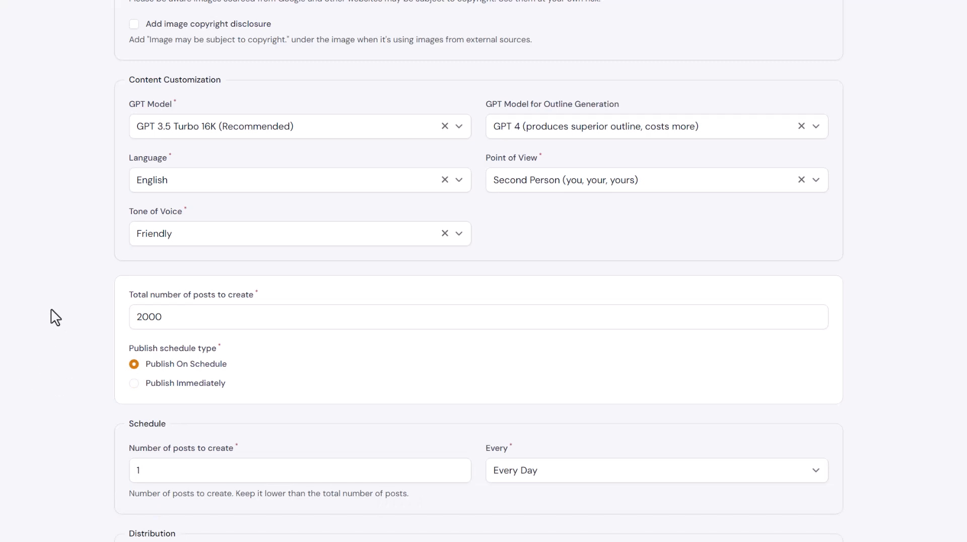
Step: Check the Schedule section's number of posts to create and its Every Day interval, along with the Post to WordPress option
{"action": "scroll", "coordinate": [55, 317], "scroll_direction": "down", "scroll_amount": 2}
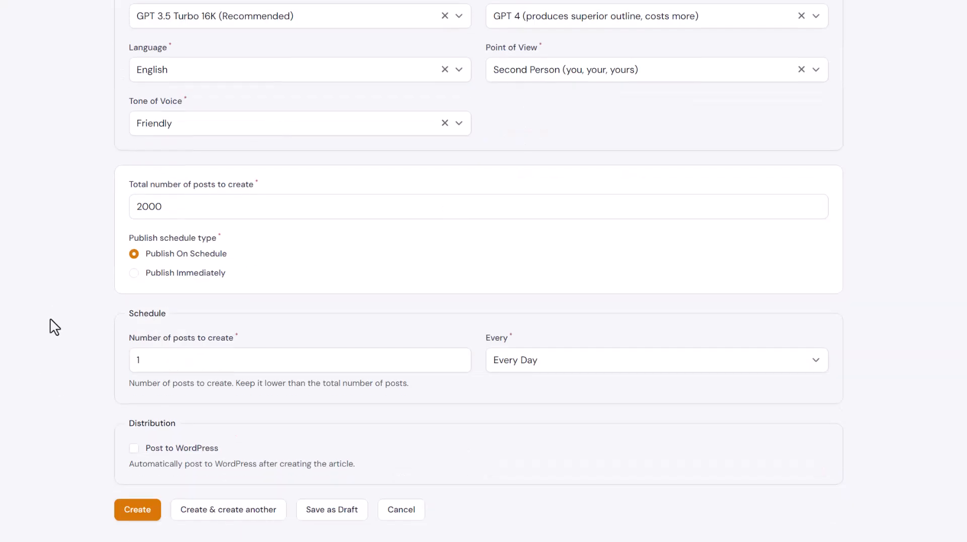
{"action": "double_click", "coordinate": [154, 359]}
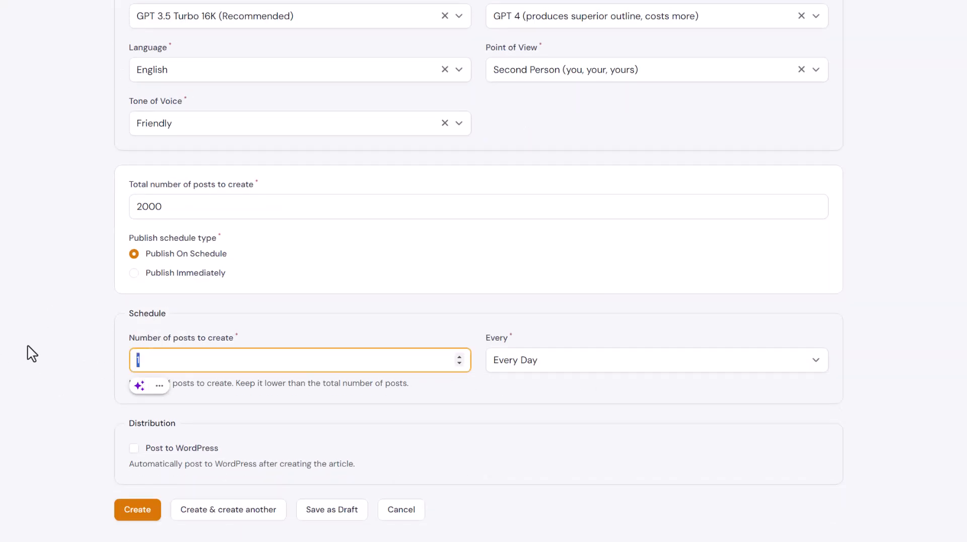
{"action": "left_click", "coordinate": [74, 443]}
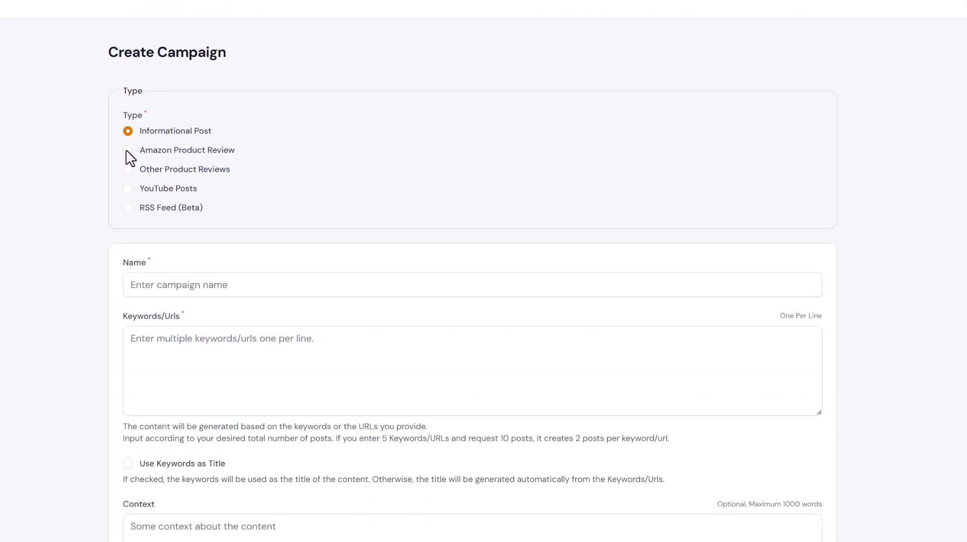
Step: Set the campaign type to Amazon Product Review and enter "money" as its keyword
{"action": "left_click", "coordinate": [128, 150]}
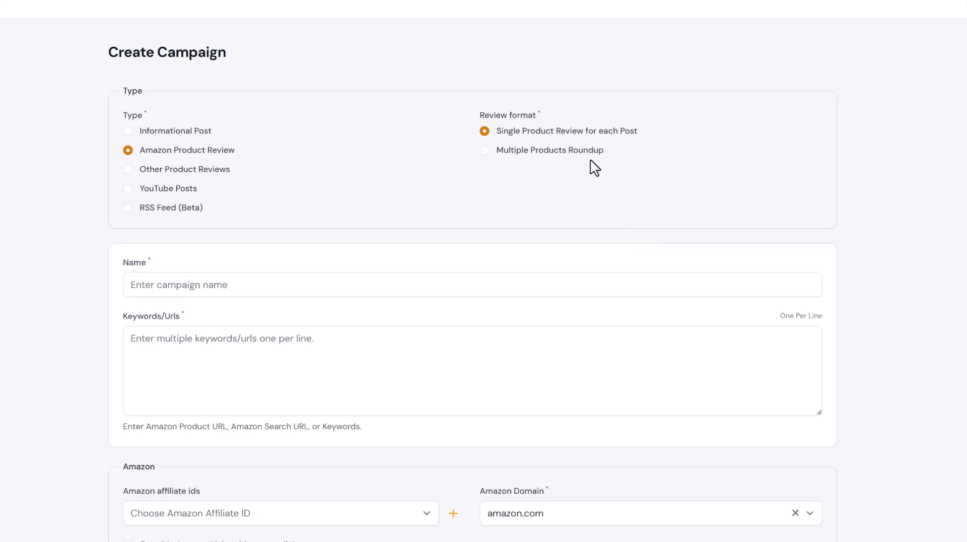
{"action": "left_click", "coordinate": [201, 348]}
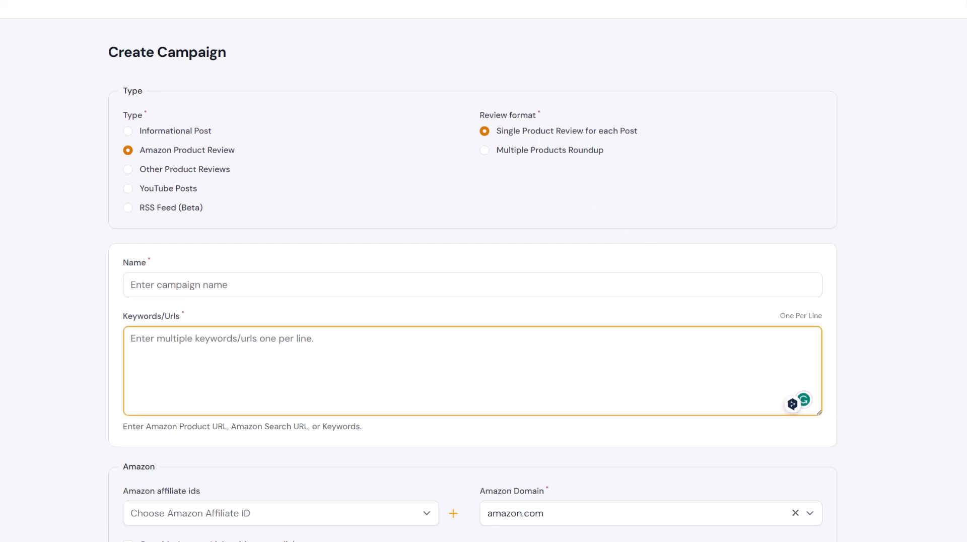
{"action": "type", "text": "money"}
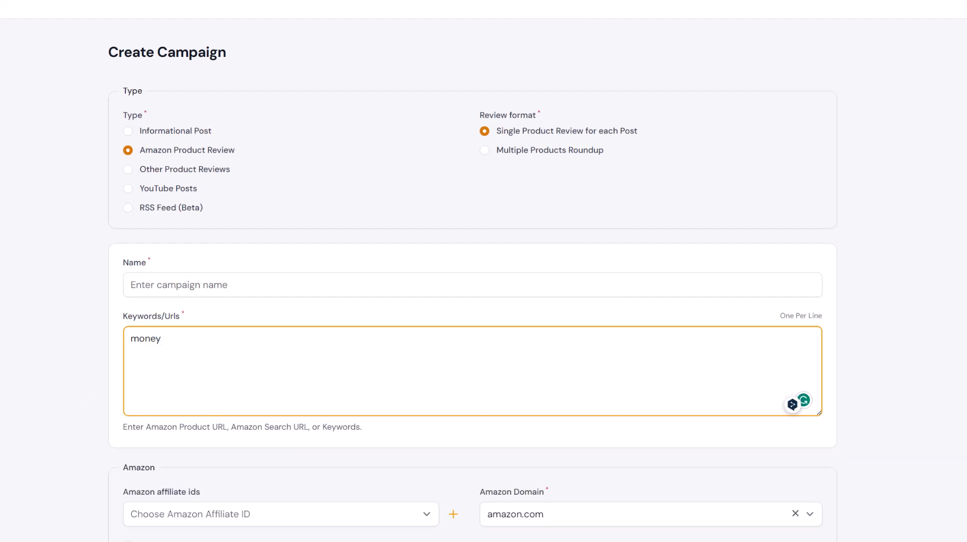
Step: Switch the review format to Multiple Products Roundup and clear the entered keyword
{"action": "left_click", "coordinate": [488, 156]}
{"action": "left_click_drag", "start_coordinate": [166, 339], "coordinate": [69, 332]}
{"action": "key", "text": "BackSpace"}
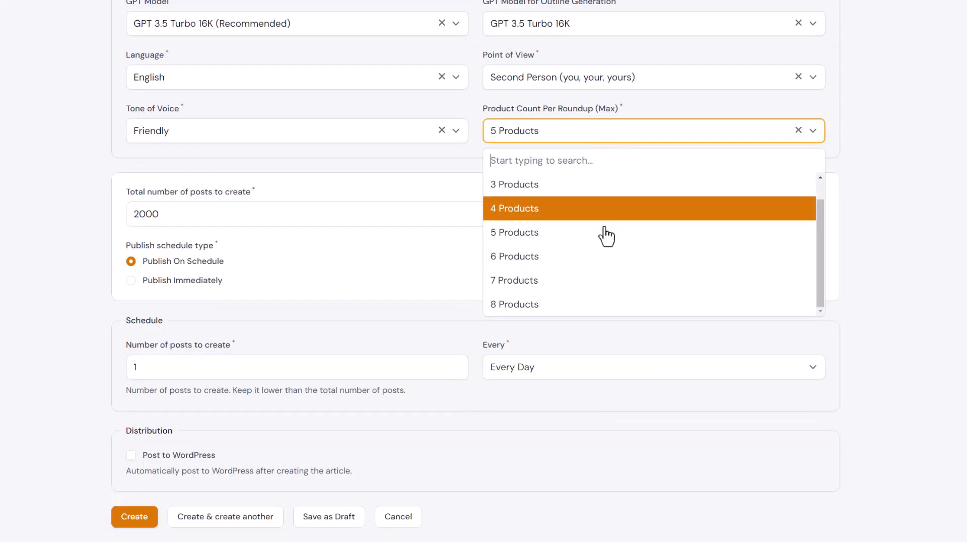
Step: Set the maximum product count per roundup to 8 Products and look over the campaign's Amazon and anchor settings
{"action": "left_click", "coordinate": [508, 305]}
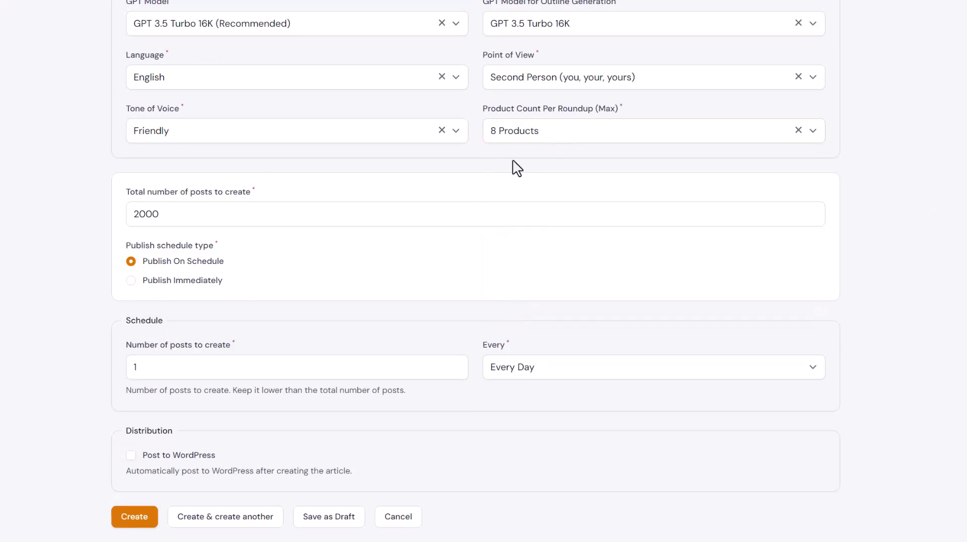
{"action": "scroll", "coordinate": [859, 143], "scroll_direction": "up", "scroll_amount": 20}
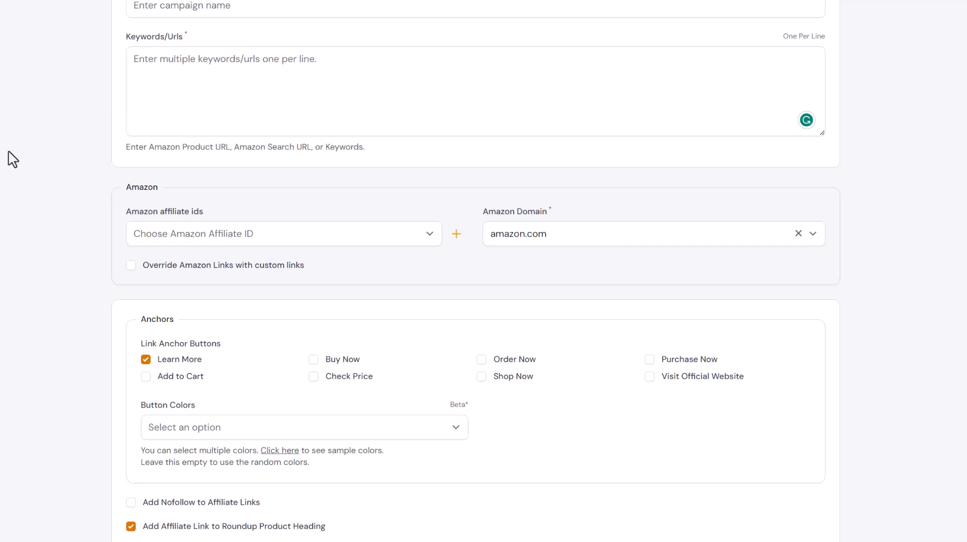
{"action": "scroll", "coordinate": [8, 159], "scroll_direction": "down", "scroll_amount": 12}
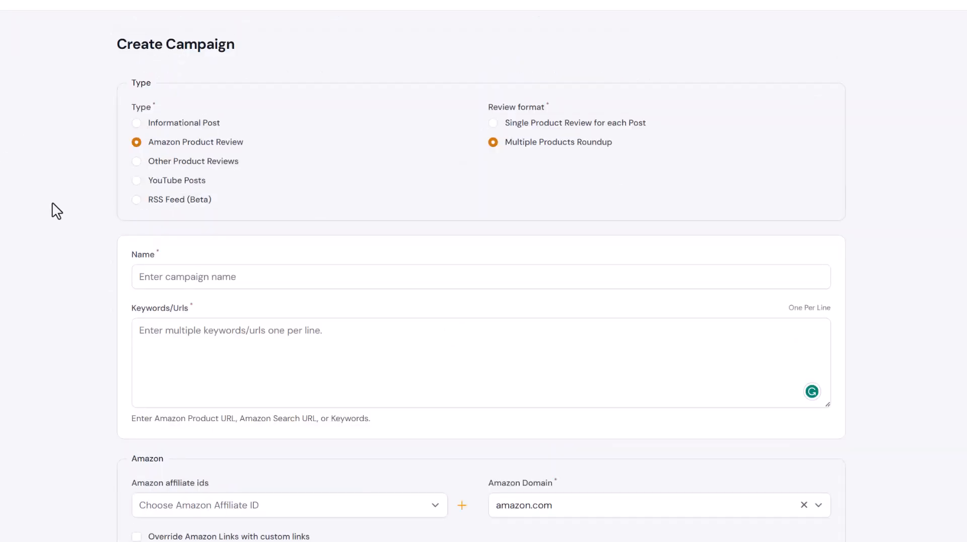
Step: Look through the Other Product Reviews, YouTube Posts and RSS Feed (Beta) campaign types, and open the account's Resources
{"action": "left_click", "coordinate": [143, 165]}
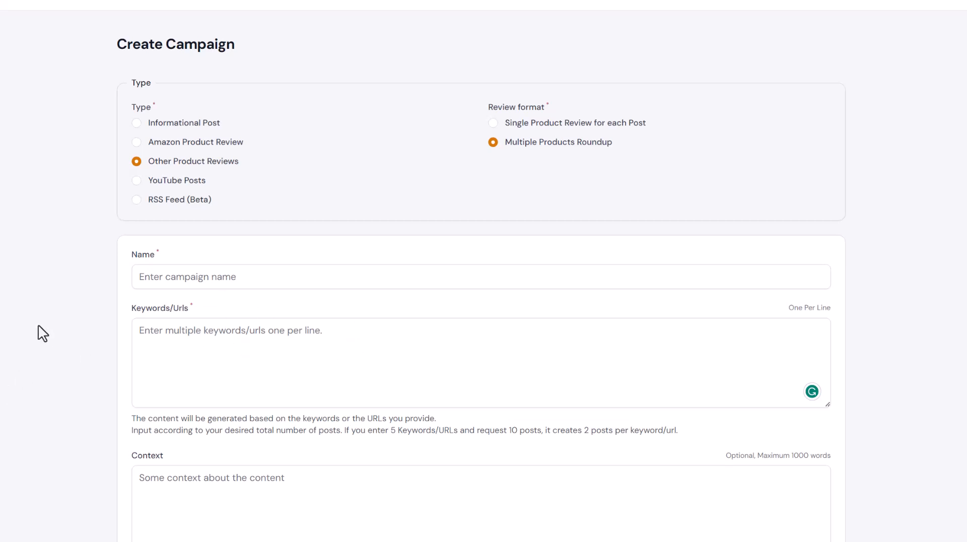
{"action": "left_click", "coordinate": [136, 181]}
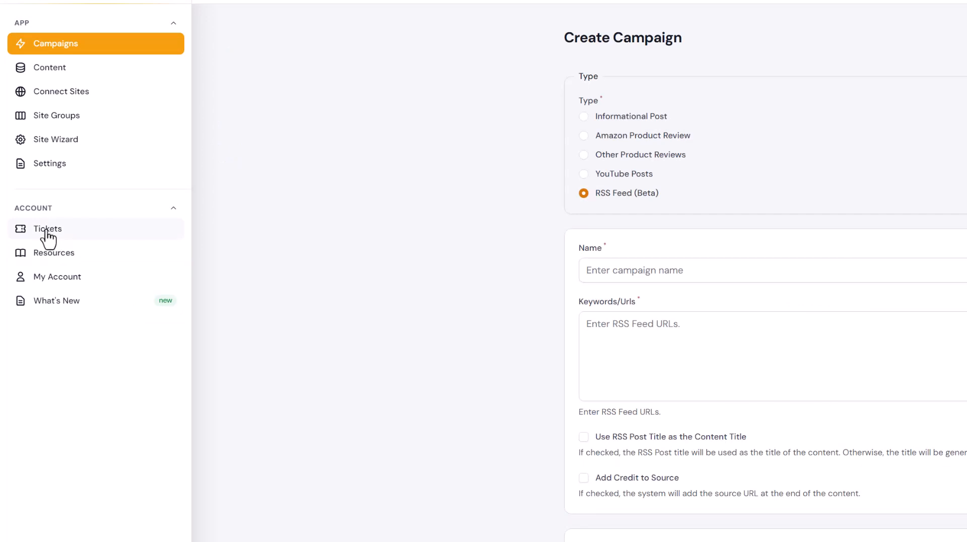
{"action": "left_click", "coordinate": [48, 254]}
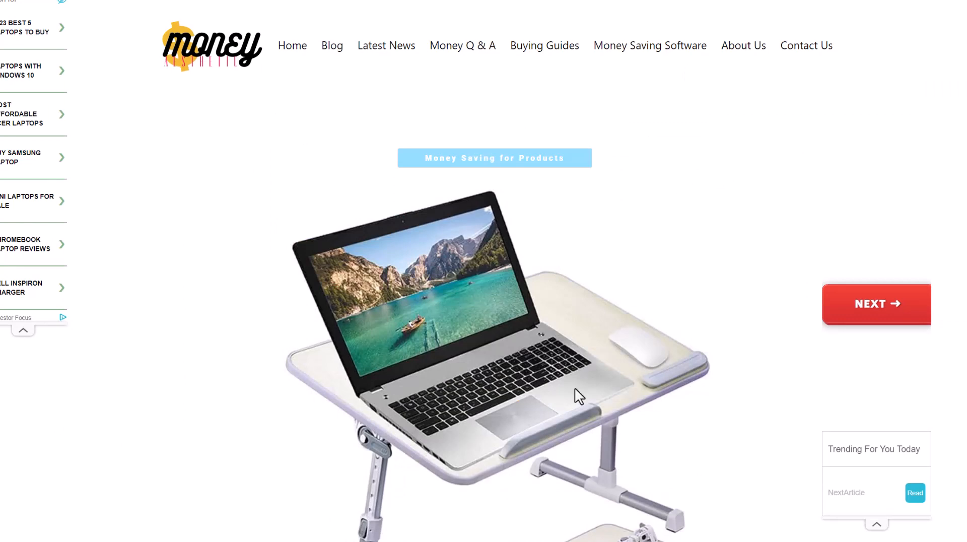
Step: Examine the published Amazon Basics Adjustable Tray Table Lap Desk review, including its images, Amazon banners and table of contents
{"action": "scroll", "coordinate": [611, 373], "scroll_direction": "down", "scroll_amount": 4}
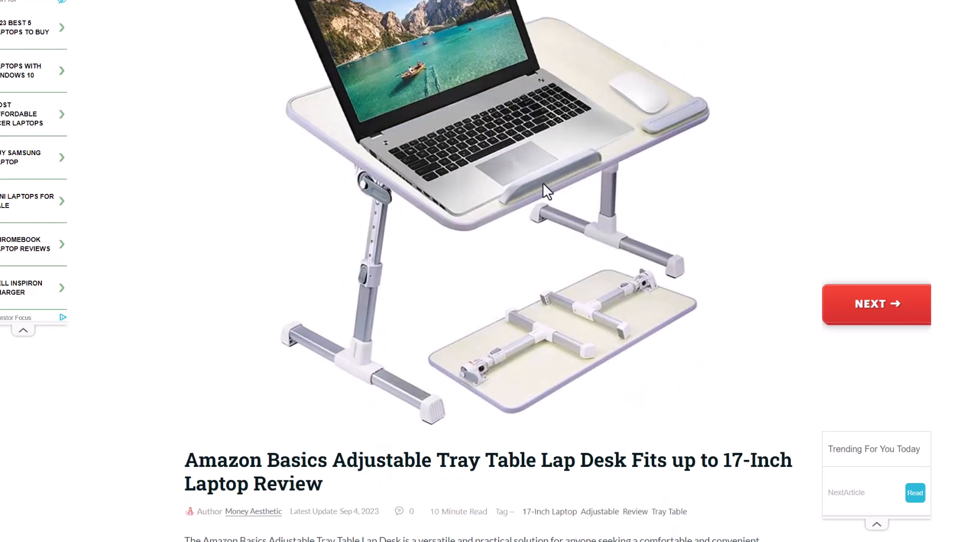
{"action": "scroll", "coordinate": [544, 192], "scroll_direction": "down", "scroll_amount": 10}
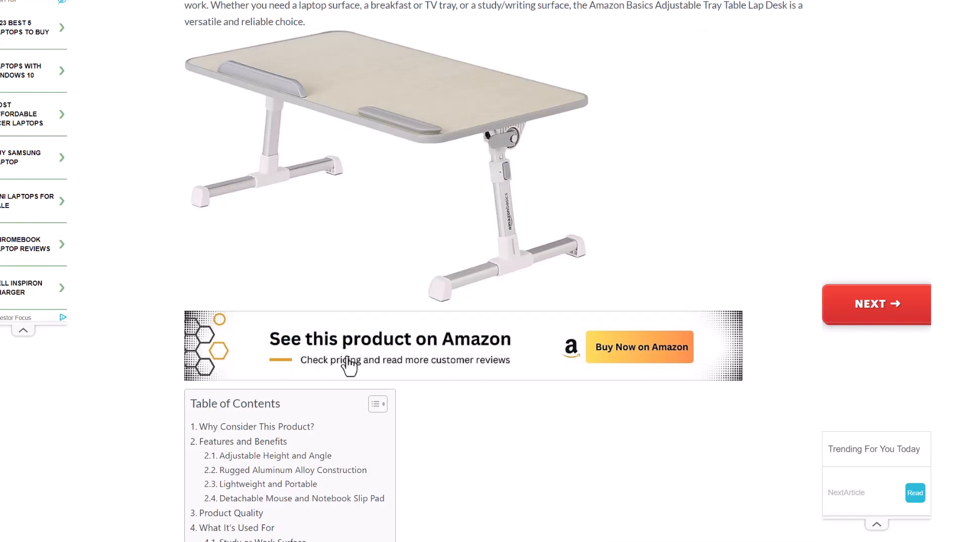
{"action": "scroll", "coordinate": [394, 434], "scroll_direction": "up", "scroll_amount": 2}
{"action": "scroll", "coordinate": [682, 505], "scroll_direction": "down", "scroll_amount": 20}
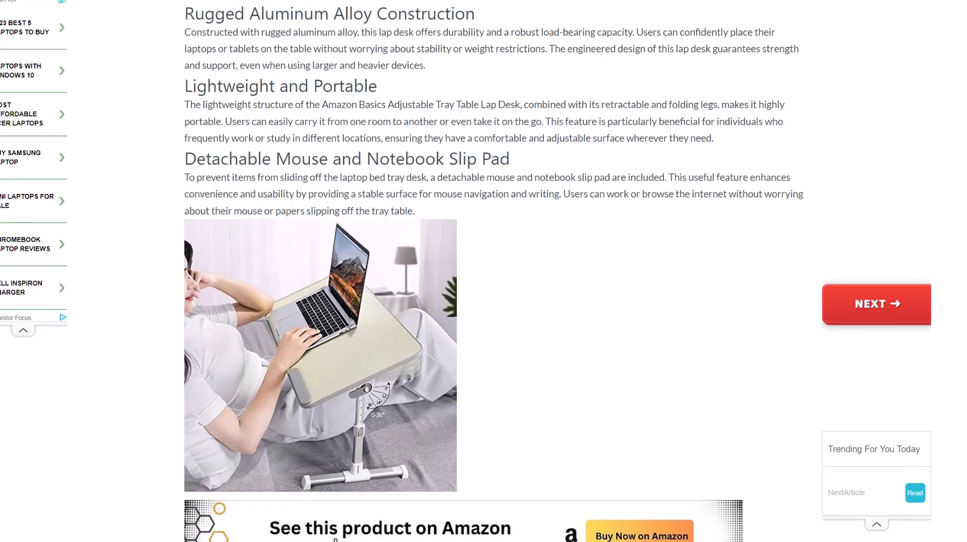
{"action": "left_click", "coordinate": [280, 457]}
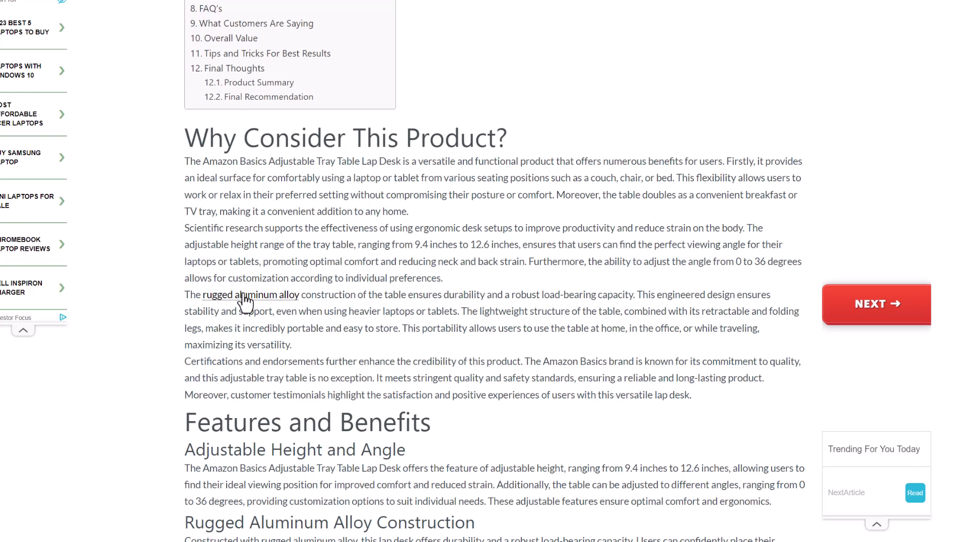
Step: Follow the "rugged aluminum alloy" link and examine the Amazon Basics Portable Lap Desk Review article with its embedded video
{"action": "left_click", "coordinate": [245, 297]}
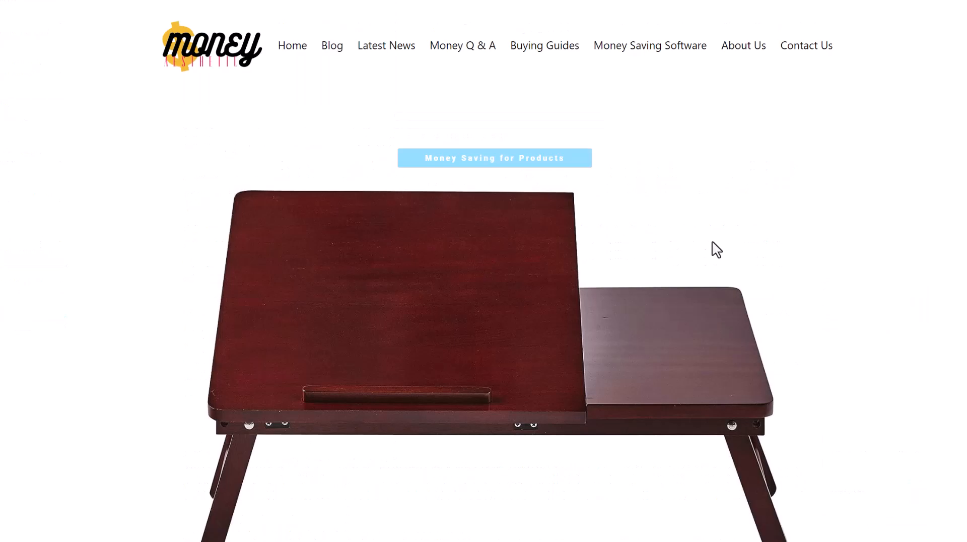
{"action": "scroll", "coordinate": [516, 341], "scroll_direction": "down", "scroll_amount": 10}
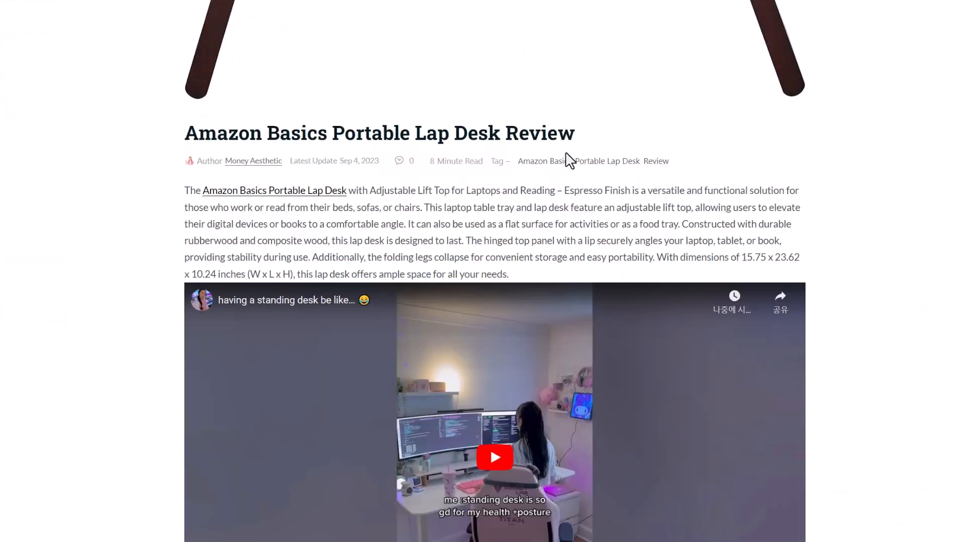
{"action": "scroll", "coordinate": [614, 281], "scroll_direction": "down", "scroll_amount": 10}
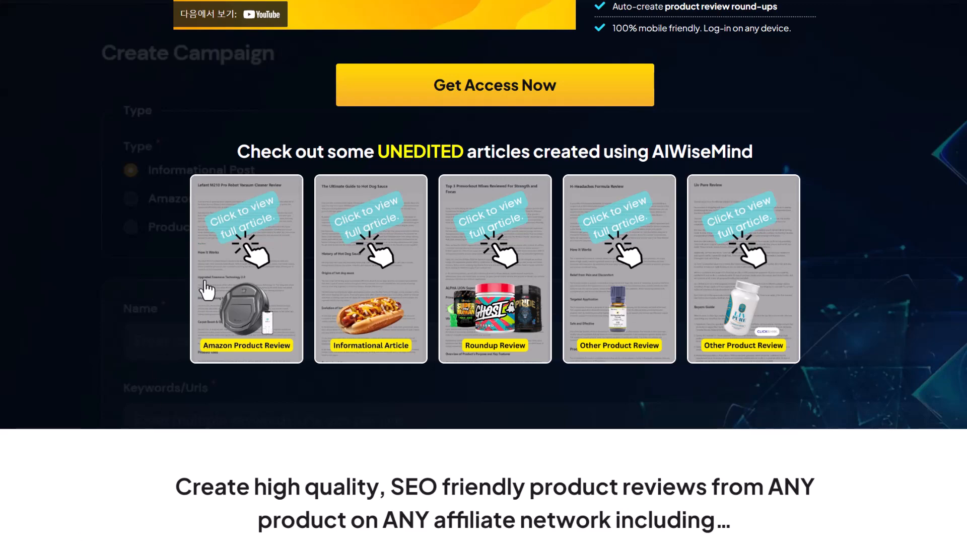
Step: Look through the AIWiseMind sales page, from the sample articles past the demo video to the pricing plans
{"action": "scroll", "coordinate": [30, 403], "scroll_direction": "down", "scroll_amount": 20}
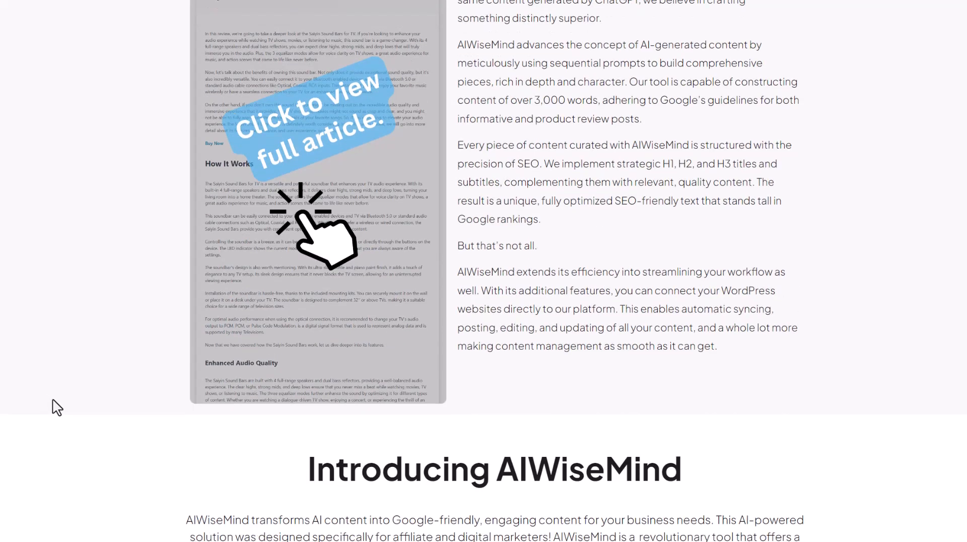
{"action": "scroll", "coordinate": [56, 406], "scroll_direction": "down", "scroll_amount": 10}
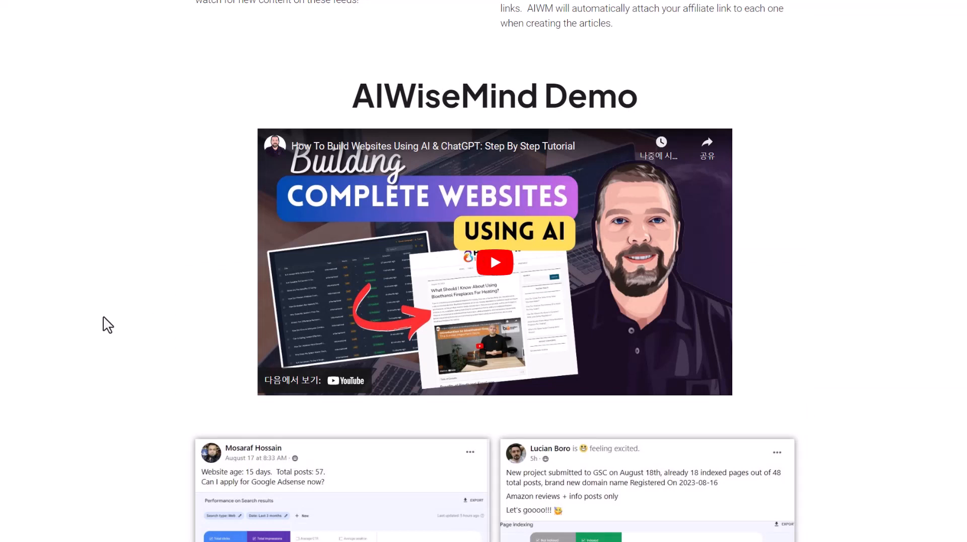
{"action": "scroll", "coordinate": [45, 358], "scroll_direction": "down", "scroll_amount": 10}
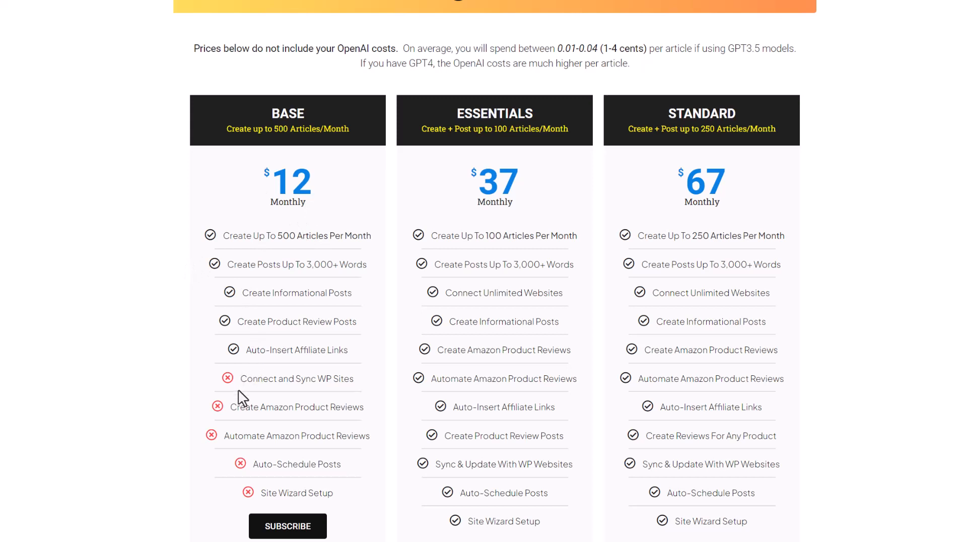
Step: Compare the monthly prices, article limits and WordPress syncing of the Base, Essentials and Business plans, highlighting the key entries
{"action": "left_click_drag", "start_coordinate": [240, 378], "coordinate": [353, 378]}
{"action": "left_click", "coordinate": [122, 400]}
{"action": "left_click_drag", "start_coordinate": [483, 235], "coordinate": [508, 236]}
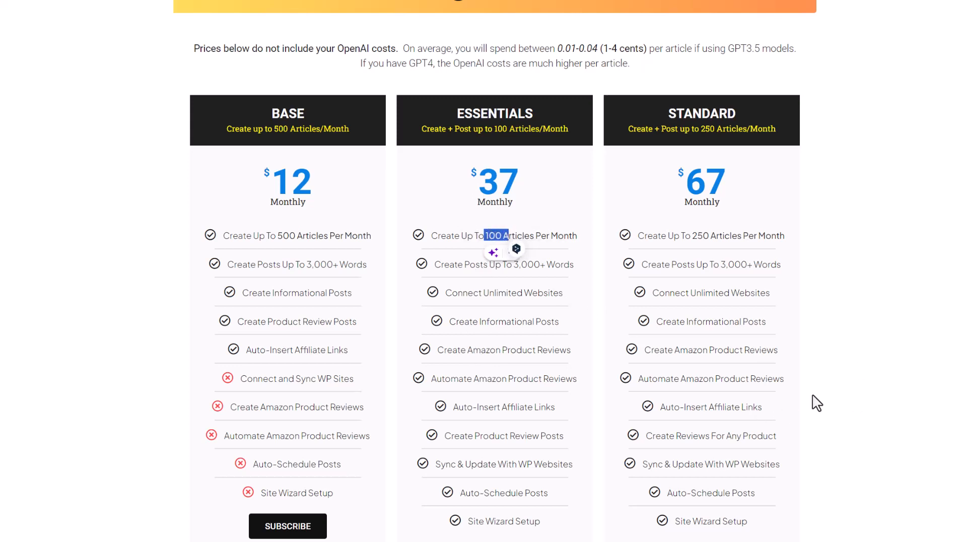
{"action": "left_click_drag", "start_coordinate": [434, 464], "coordinate": [563, 465]}
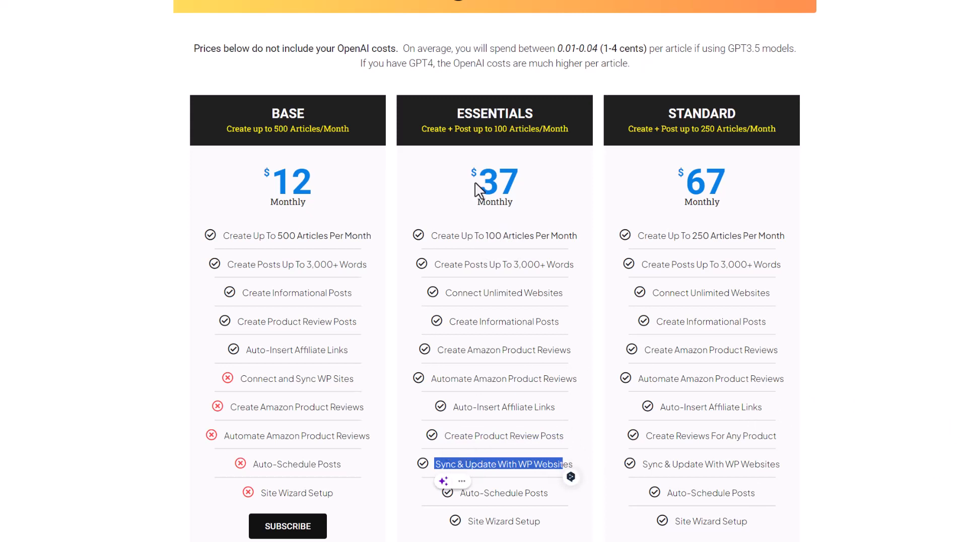
{"action": "scroll", "coordinate": [491, 262], "scroll_direction": "down", "scroll_amount": 5}
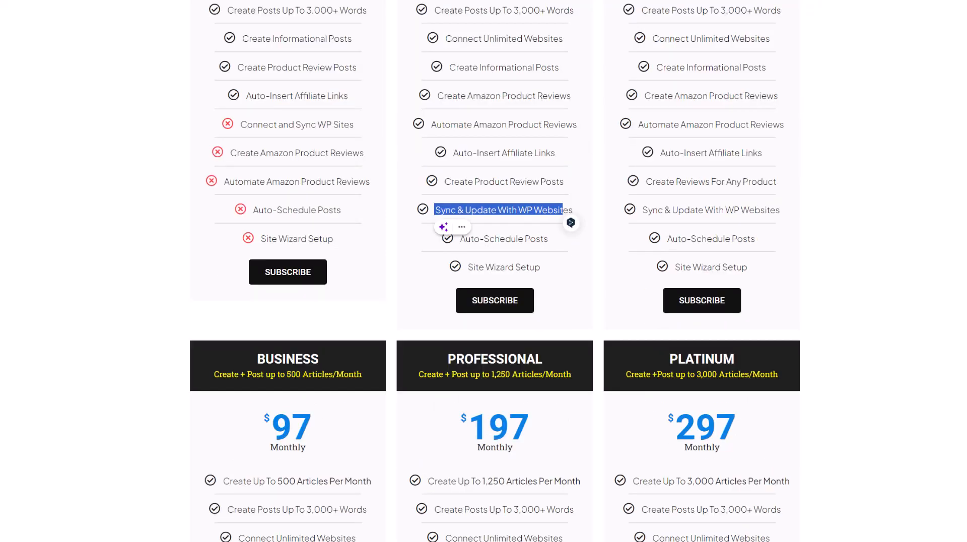
{"action": "scroll", "coordinate": [937, 310], "scroll_direction": "down", "scroll_amount": 3}
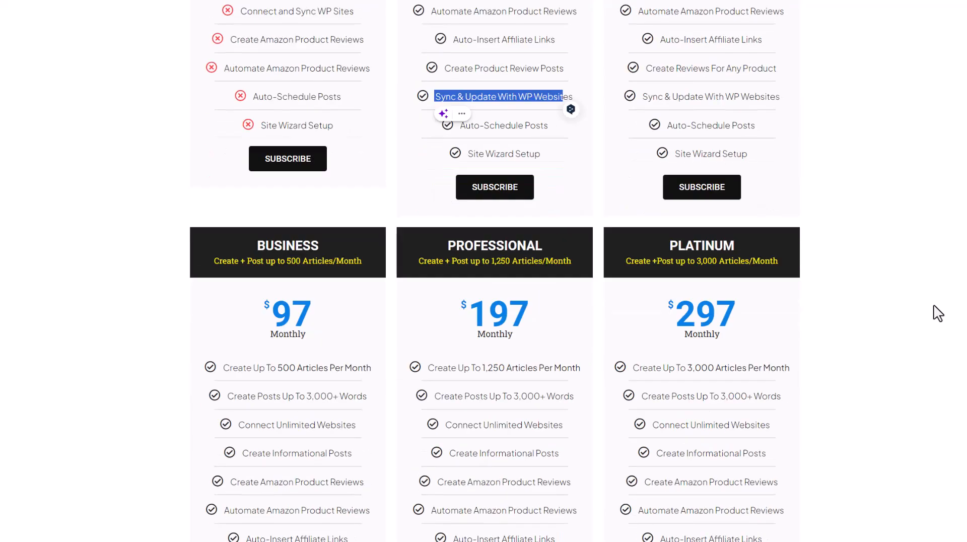
{"action": "left_click_drag", "start_coordinate": [255, 294], "coordinate": [332, 322]}
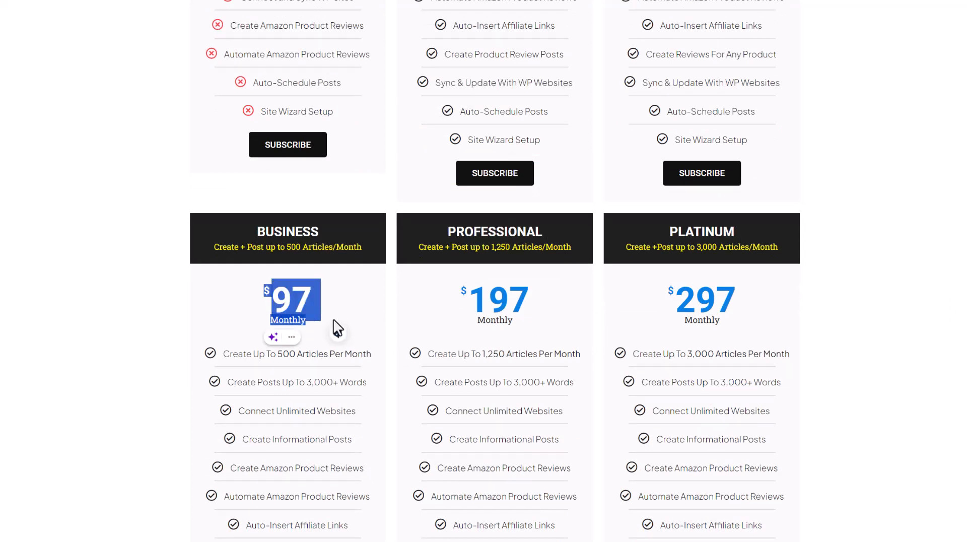